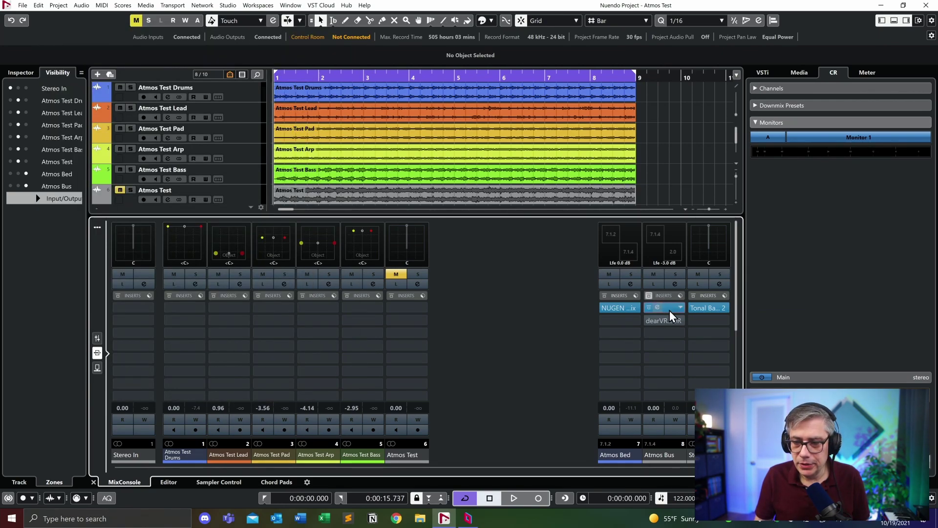
Open the Renderer for Dolby Atmos insert on the Atmos Bus and audition the mix with the 2.0 downmix
left_click(670, 309)
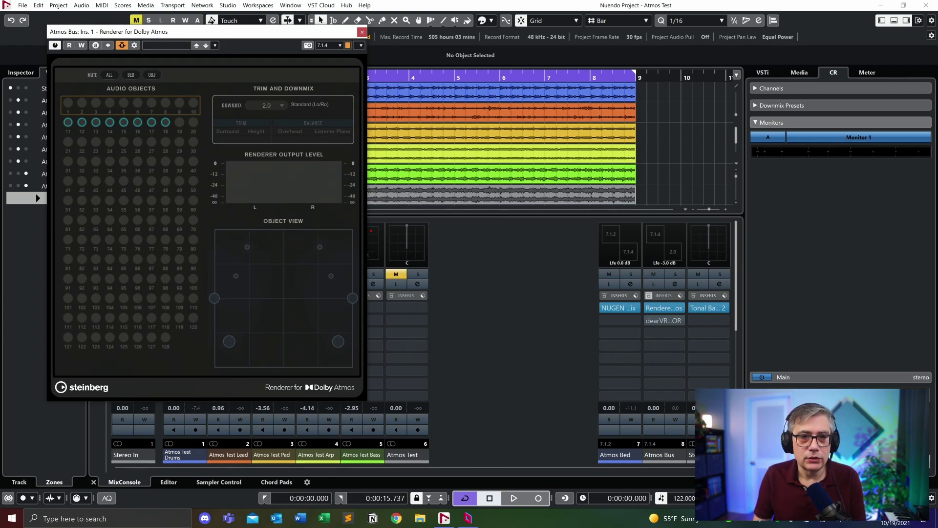
left_click_drag(236, 28, 231, 38)
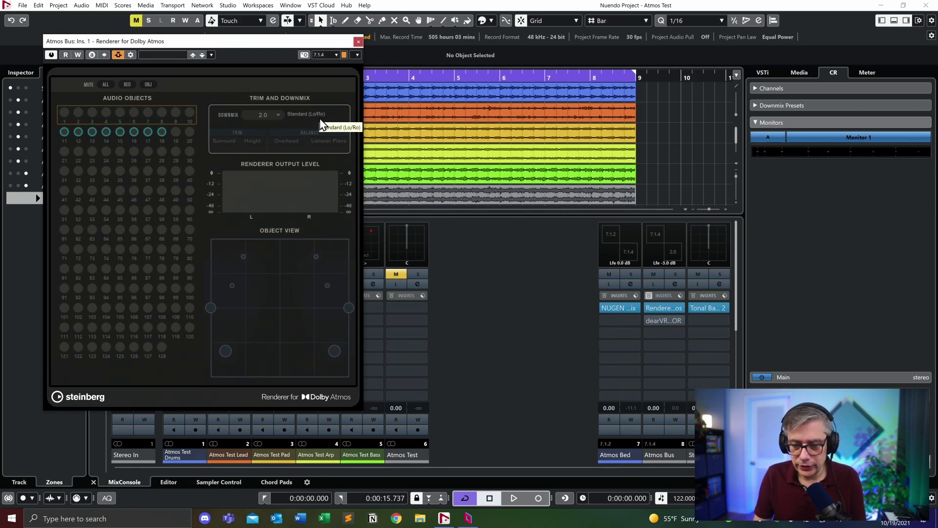
key("space")
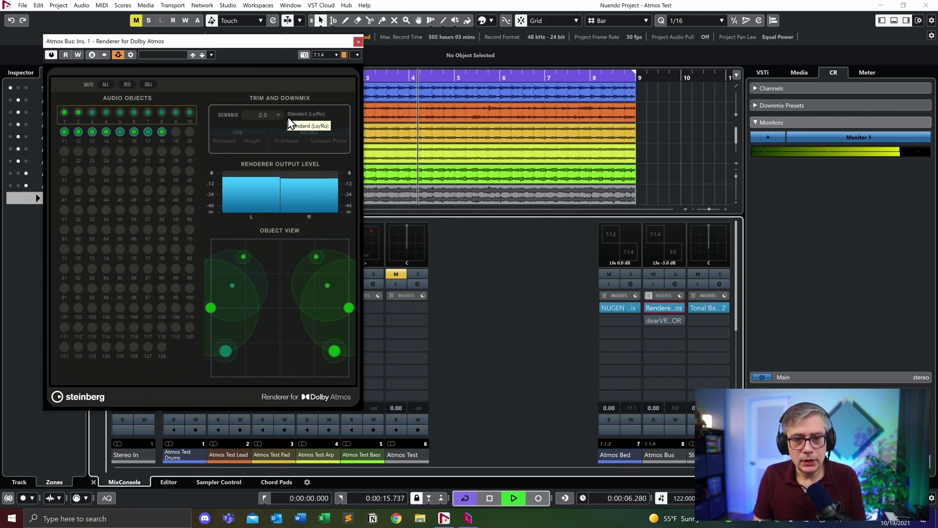
key("space")
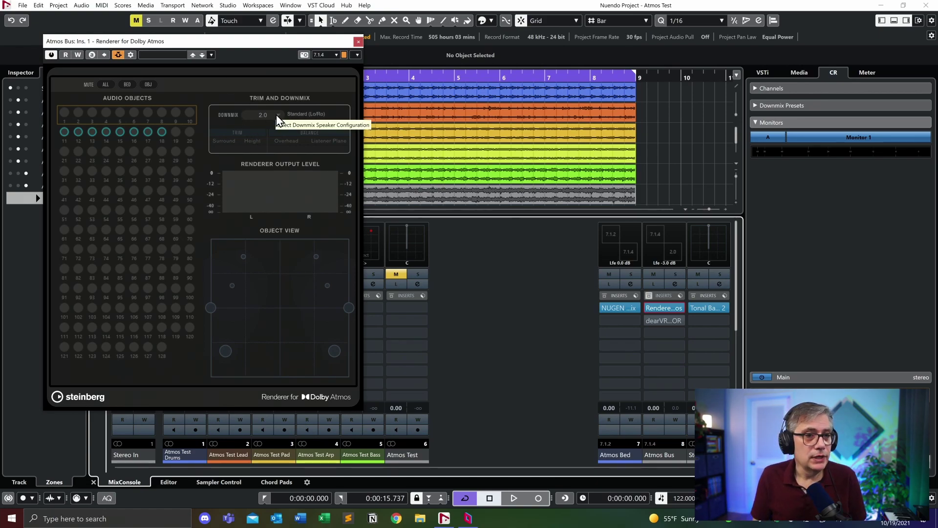
Set the renderer's downmix to 7.1.4 and audition the mix in that speaker configuration
left_click(277, 116)
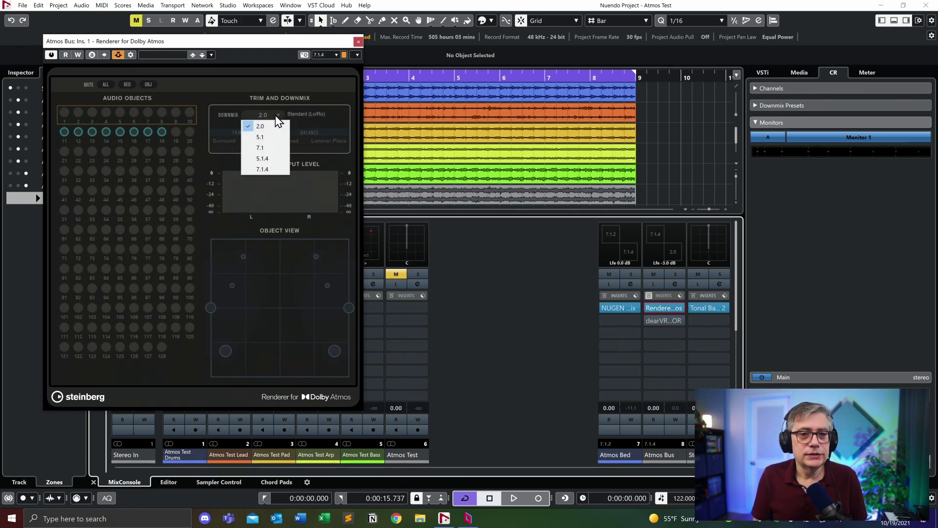
left_click(262, 171)
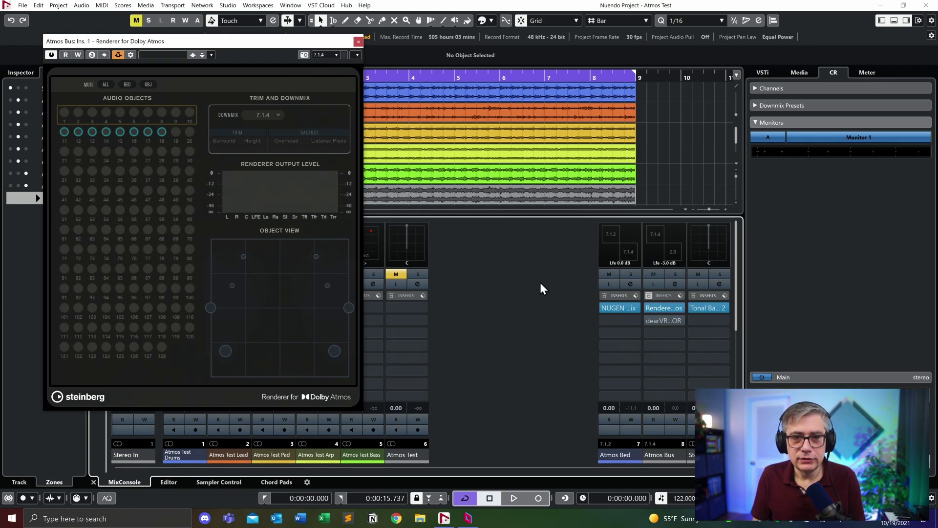
key("space")
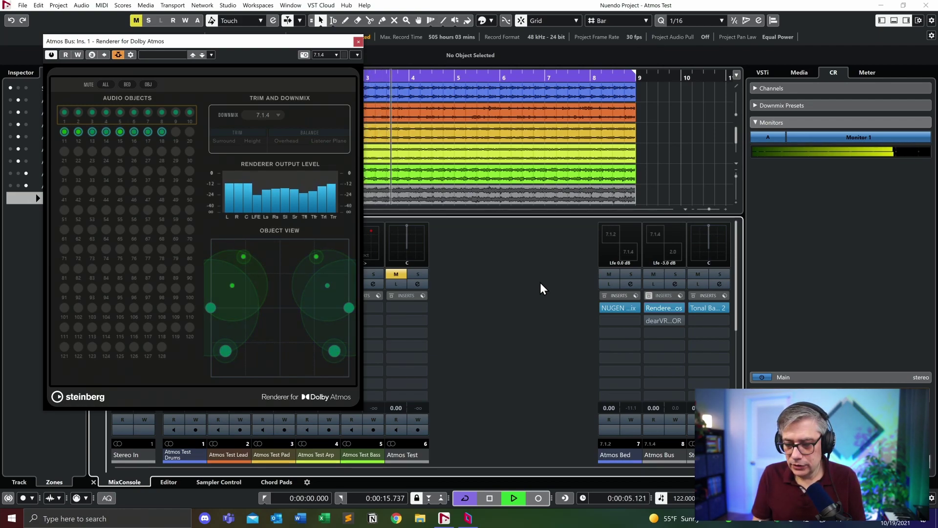
key("space")
Switch the renderer's downmix back to 2.0 and play the mix again for comparison
left_click(277, 115)
left_click(269, 126)
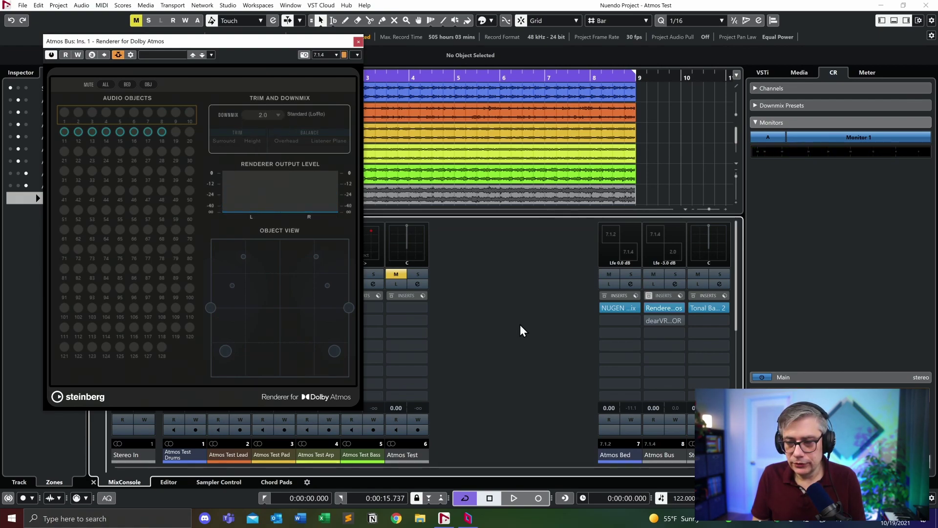
key("space")
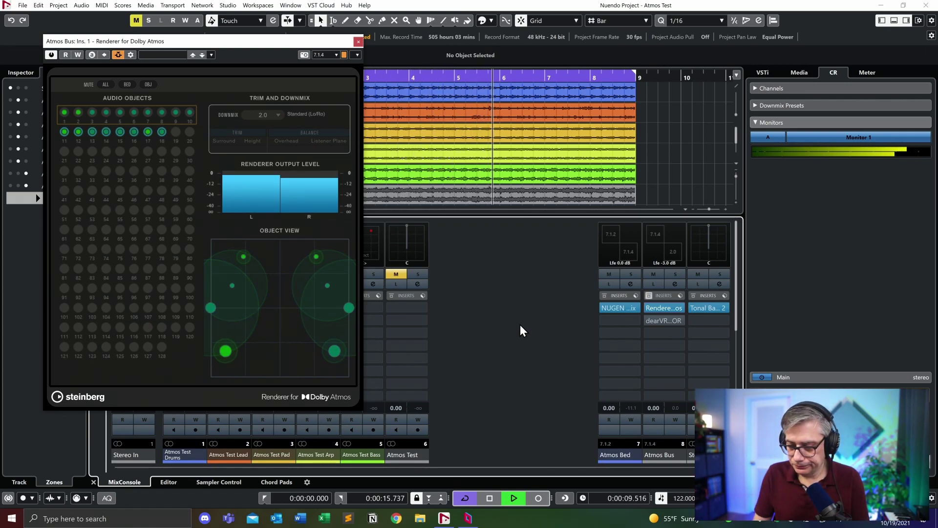
key("space")
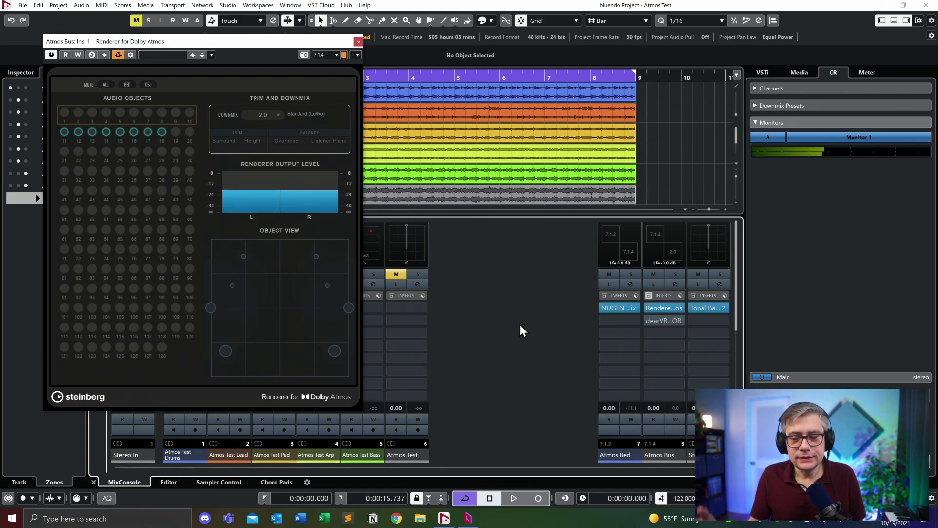
Audition the mix with the downmix at 7.1.4 and the dearVR MONITOR insert enabled on the Atmos Bus, then close the renderer
left_click(275, 115)
left_click(267, 172)
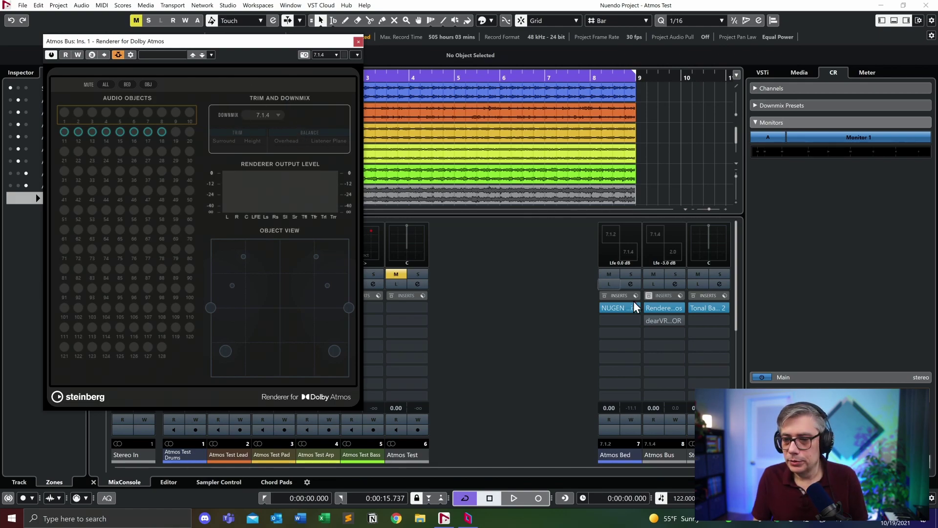
left_click(649, 320)
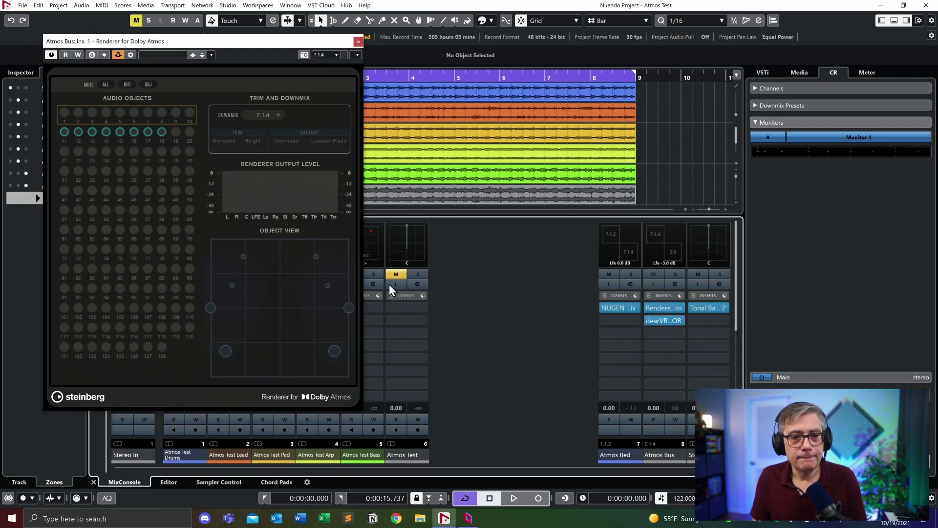
key("space")
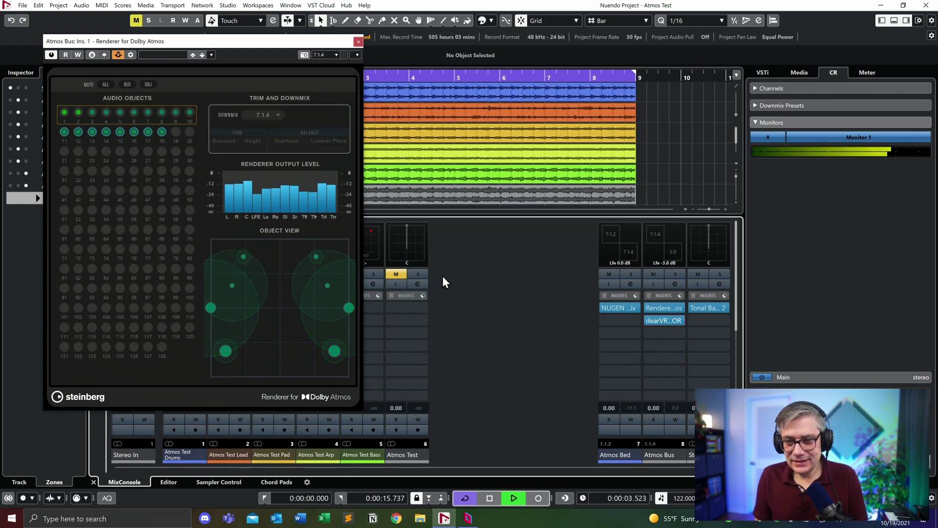
key("space")
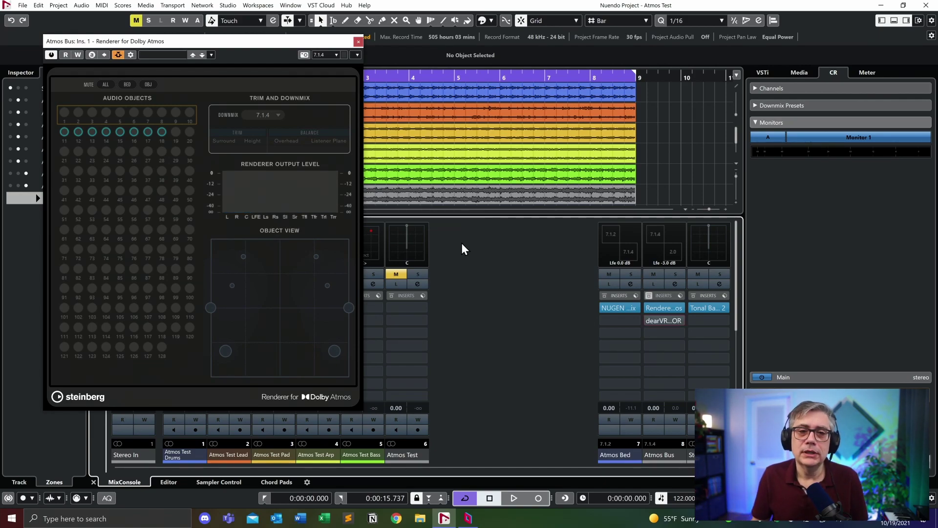
left_click(359, 44)
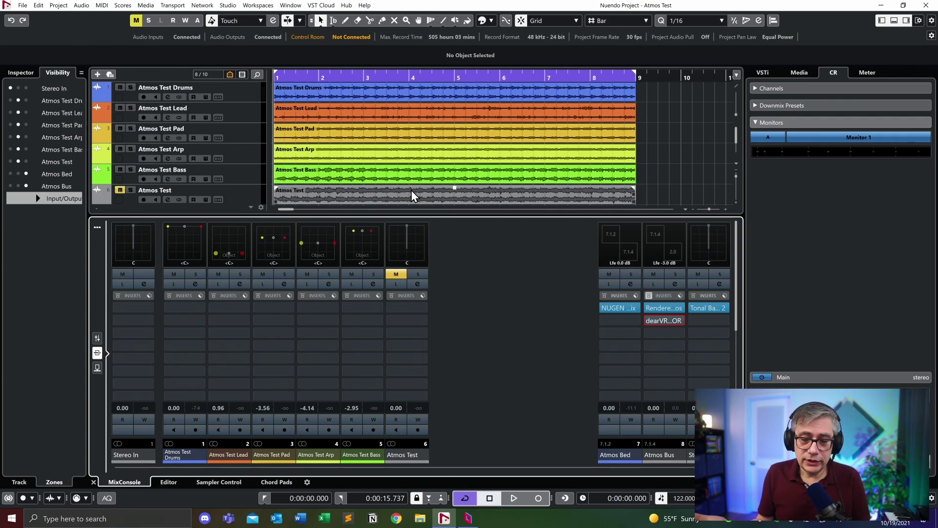
Switch to the Parsec session to view the Dolby Atmos Renderer, then minimize its window
left_click(467, 518)
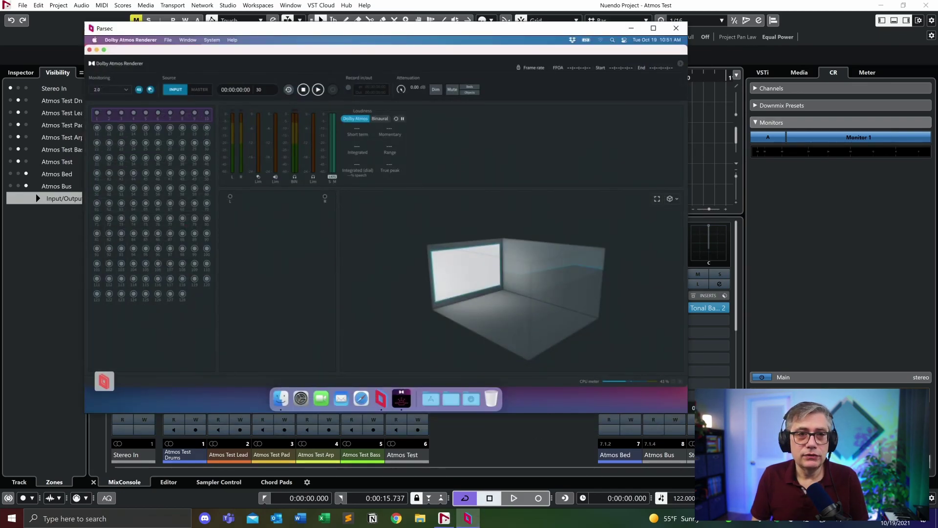
left_click_drag(420, 28, 491, 53)
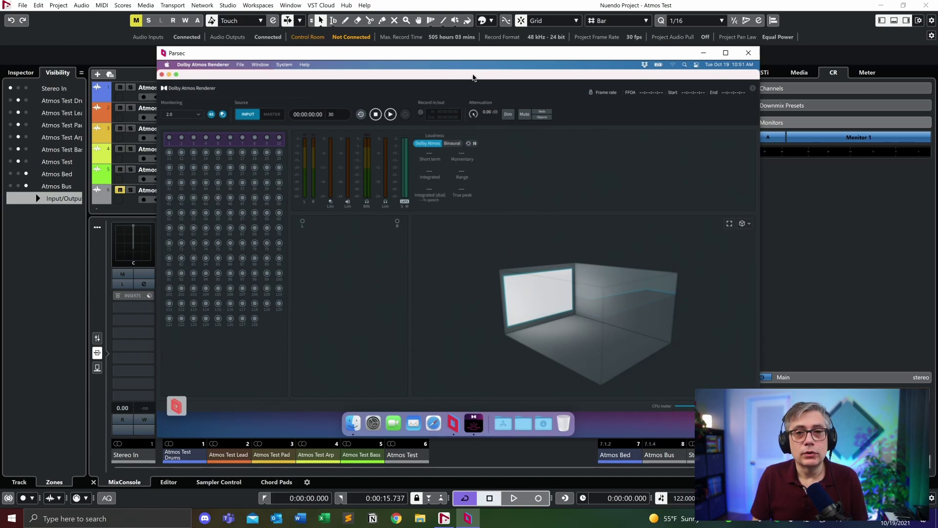
left_click(703, 54)
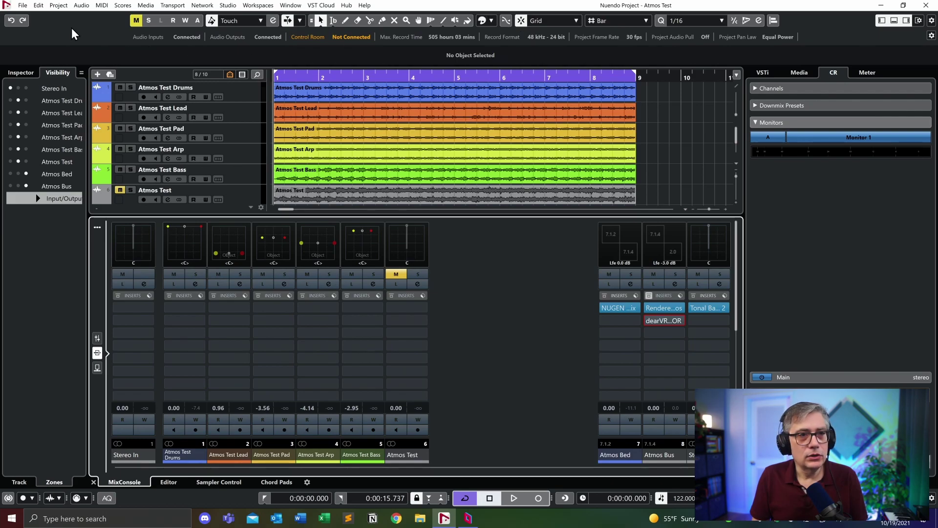
Export the Dolby Atmos ADM file as a Broadcast Wave named Atmos Test - Masterfile in the Temp folder and close ADM Authoring
left_click(55, 6)
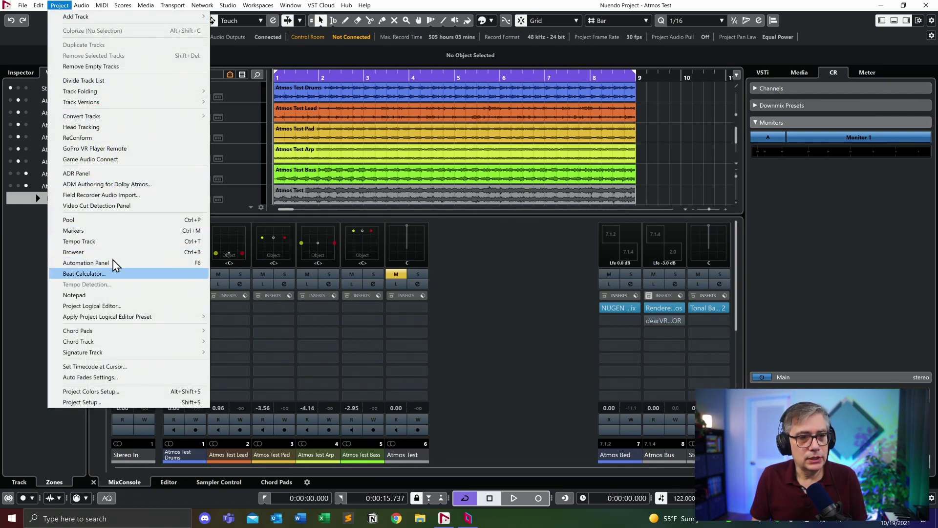
left_click(117, 185)
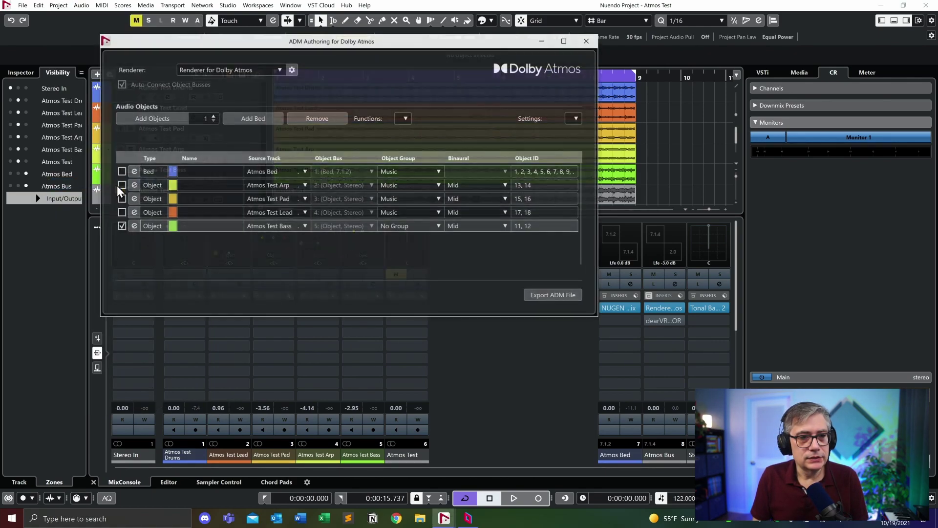
left_click(560, 296)
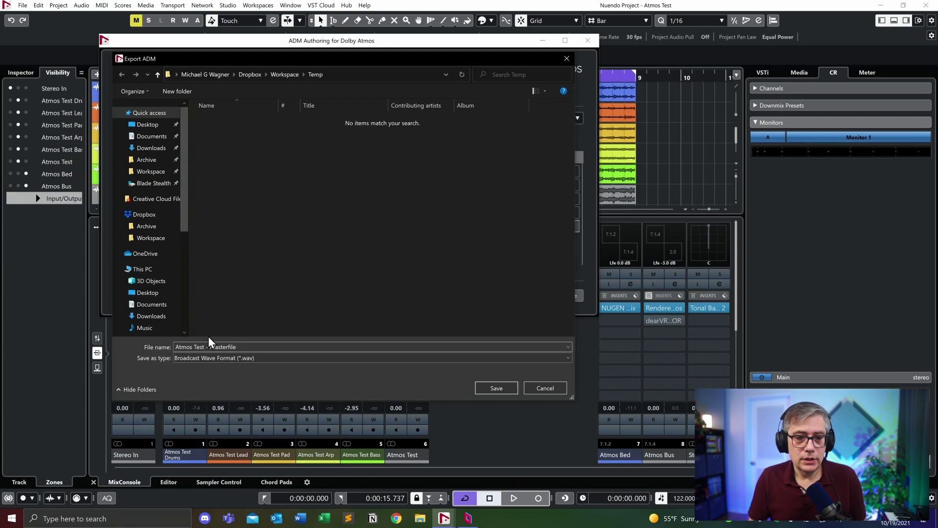
left_click(504, 387)
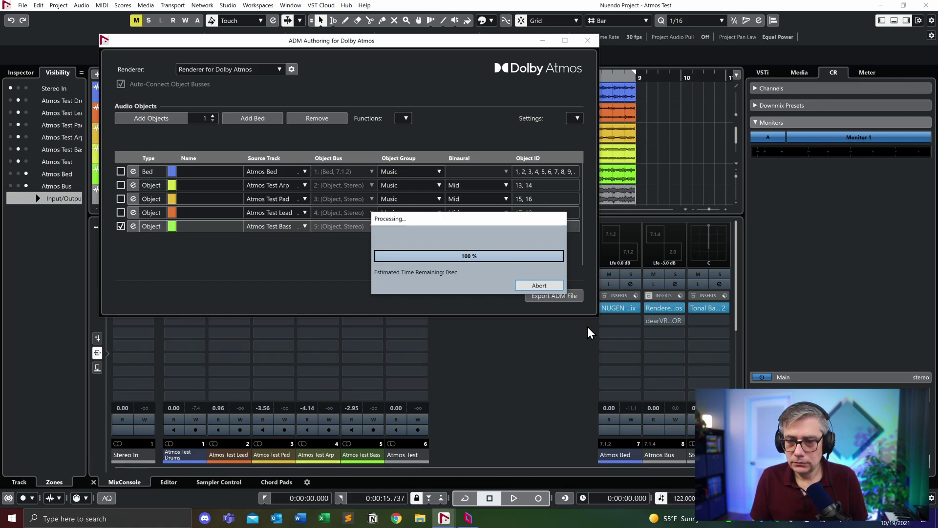
left_click(588, 40)
Switch to the Dolby Atmos Renderer in Parsec and open the Atmos Test - Masterfile.wav master file from the Temp folder
left_click(467, 518)
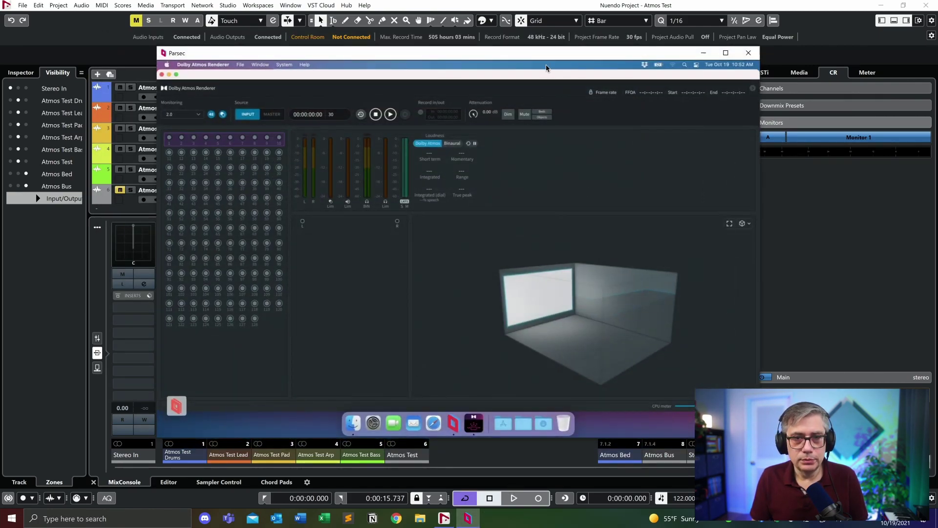
left_click_drag(314, 53, 269, 26)
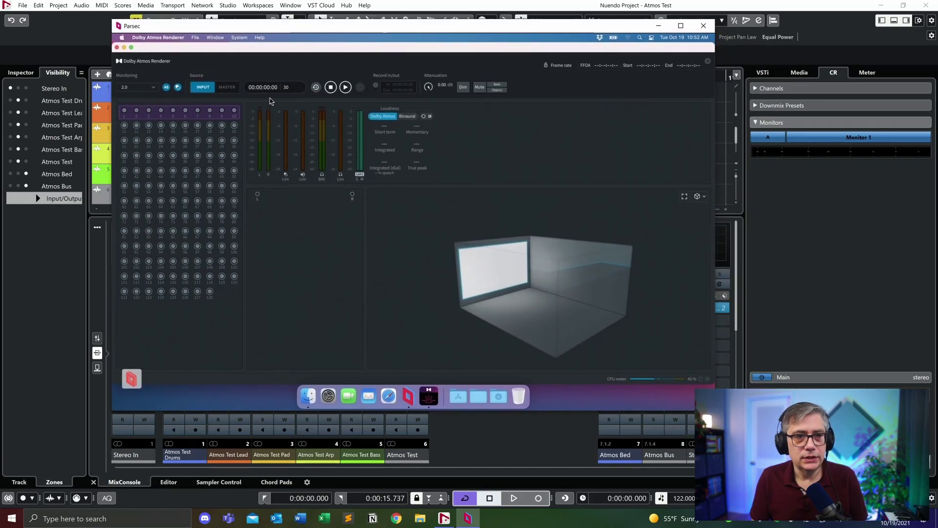
left_click(195, 39)
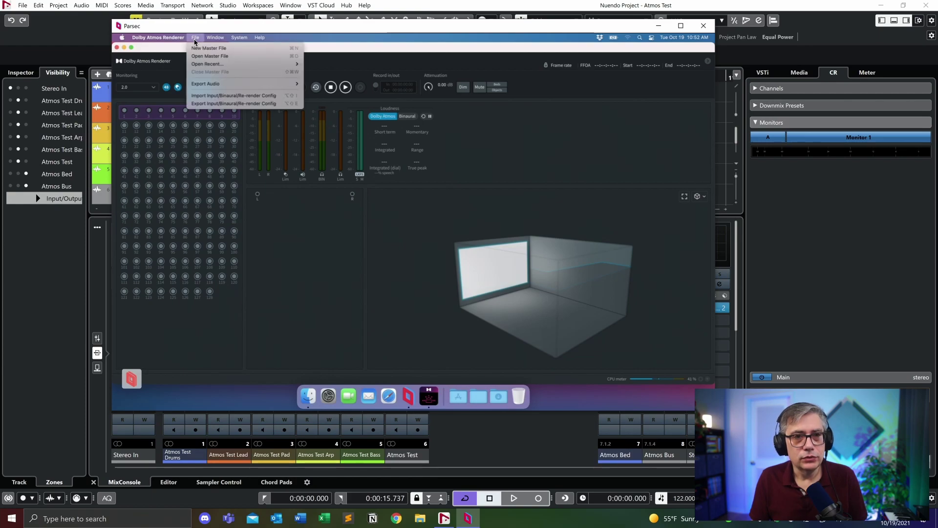
left_click(205, 56)
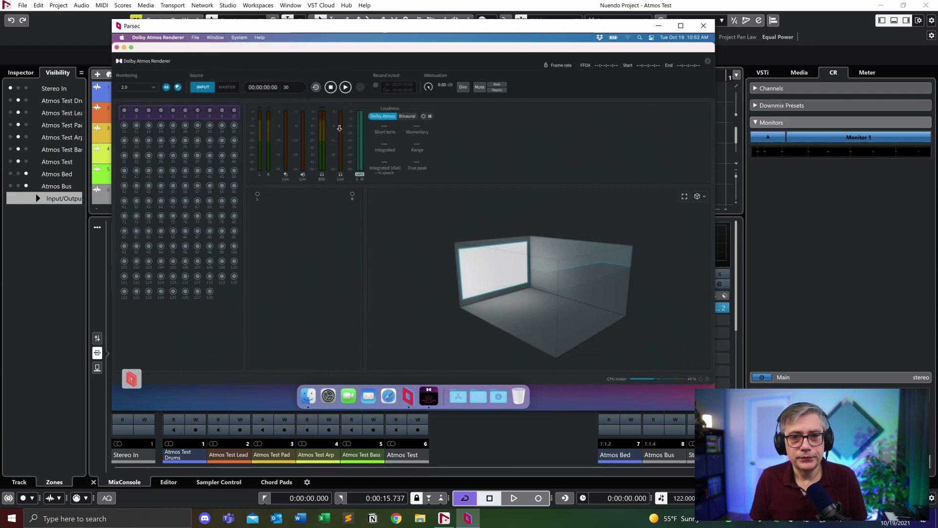
left_click(358, 161)
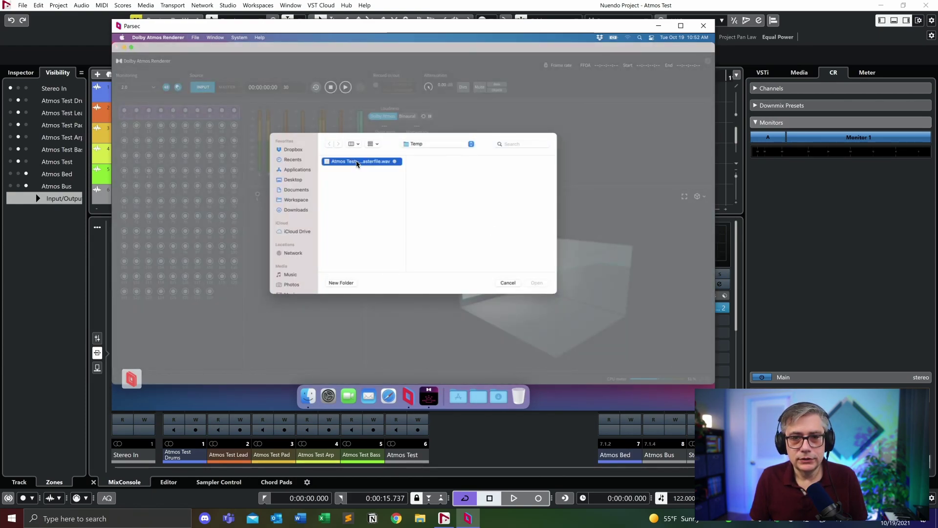
left_click(541, 285)
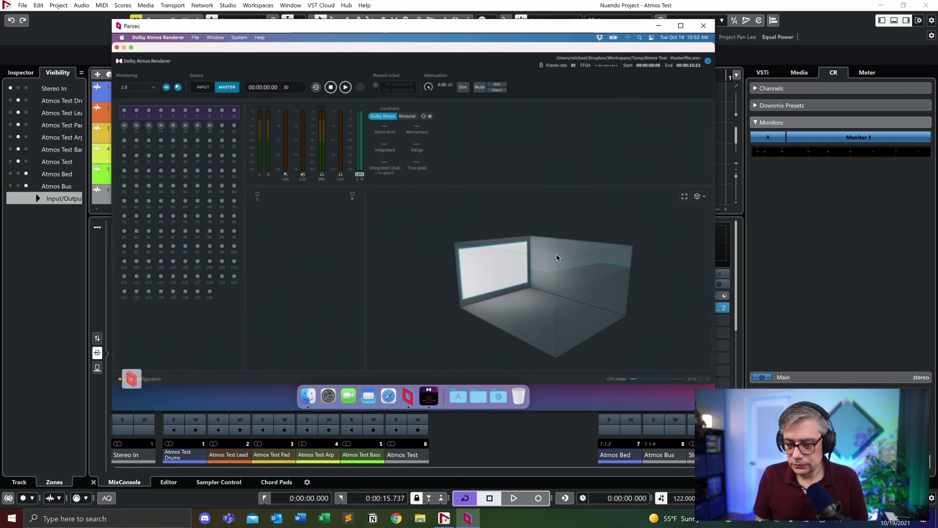
Play the loaded master file in the Dolby Atmos Renderer, stop playback and minimize the Parsec window
left_click_drag(337, 27, 280, 36)
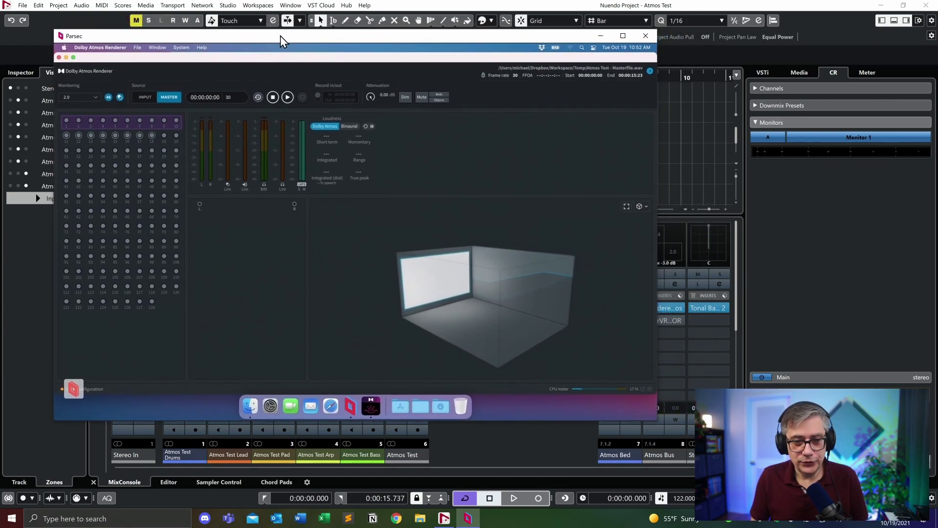
left_click(289, 98)
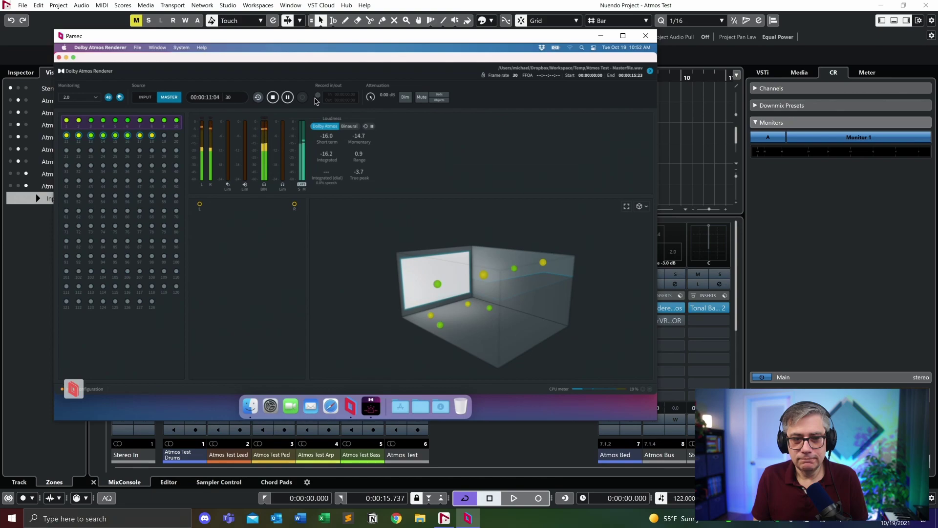
left_click(273, 98)
left_click_drag(351, 38, 463, 111)
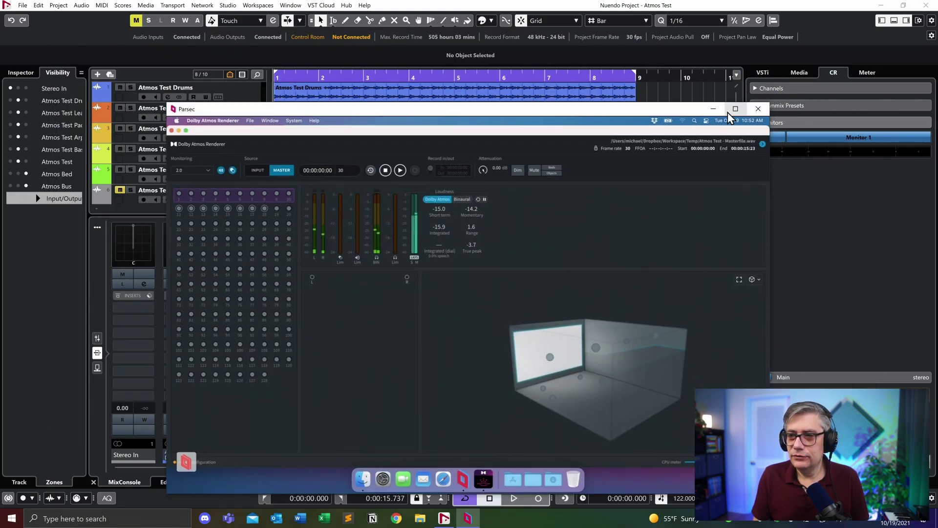
left_click(714, 109)
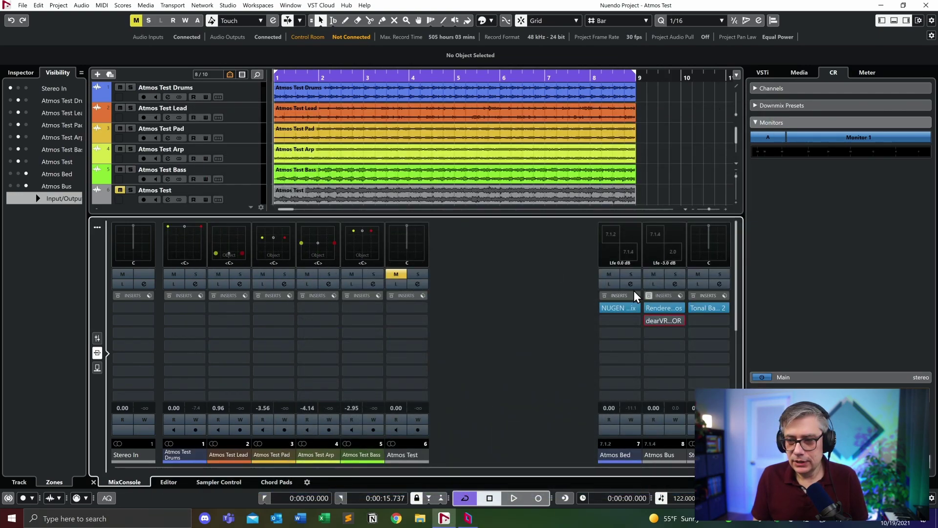
Reopen the Atmos Bus renderer insert and set its downmix to 2.0
left_click(665, 306)
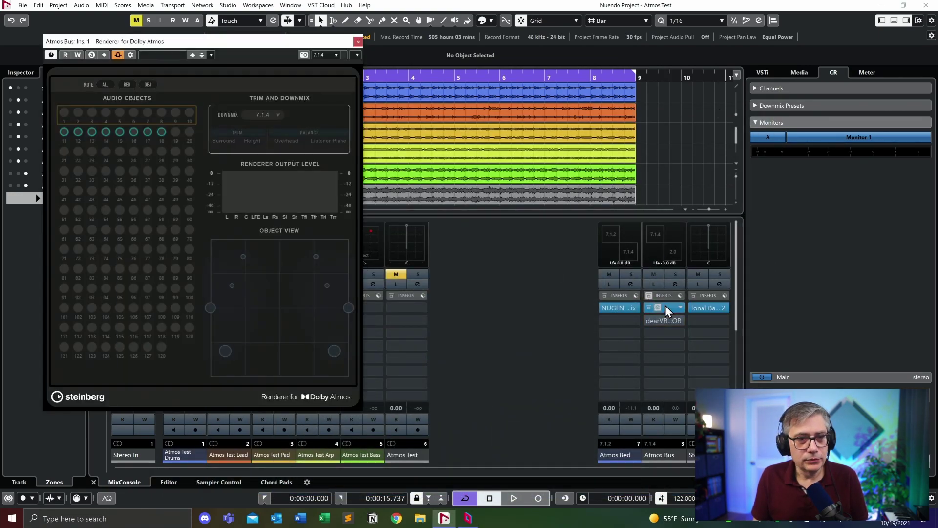
left_click(265, 115)
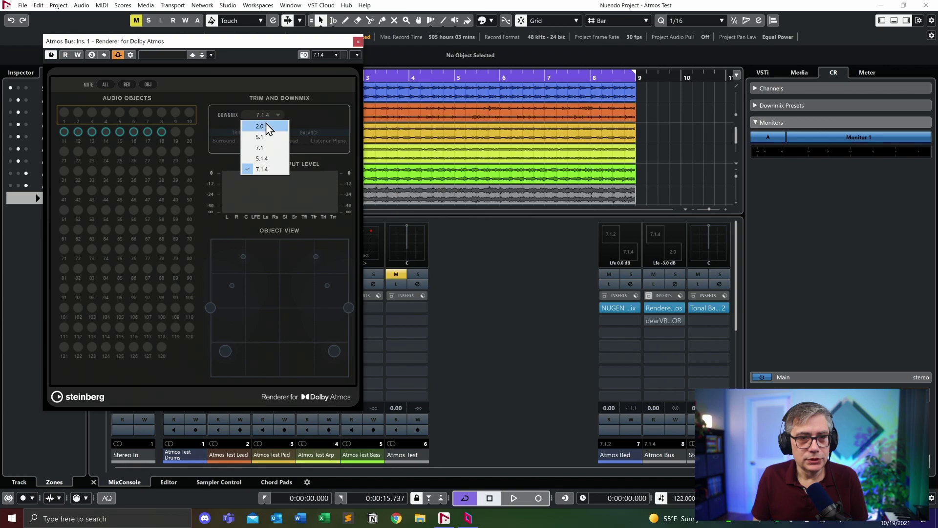
left_click(266, 125)
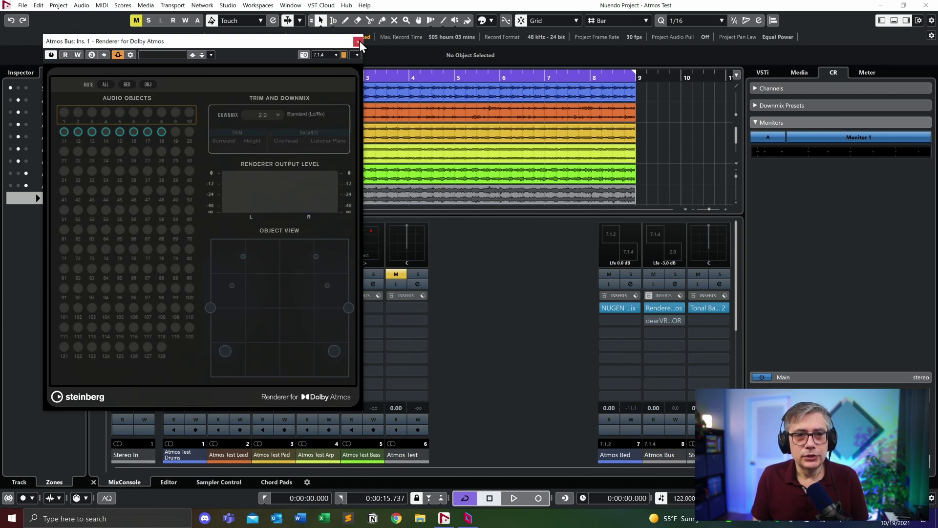
Play the mix through the Atmos Bus renderer with the 2.0 downmix, stop playback and close the renderer window
key("space")
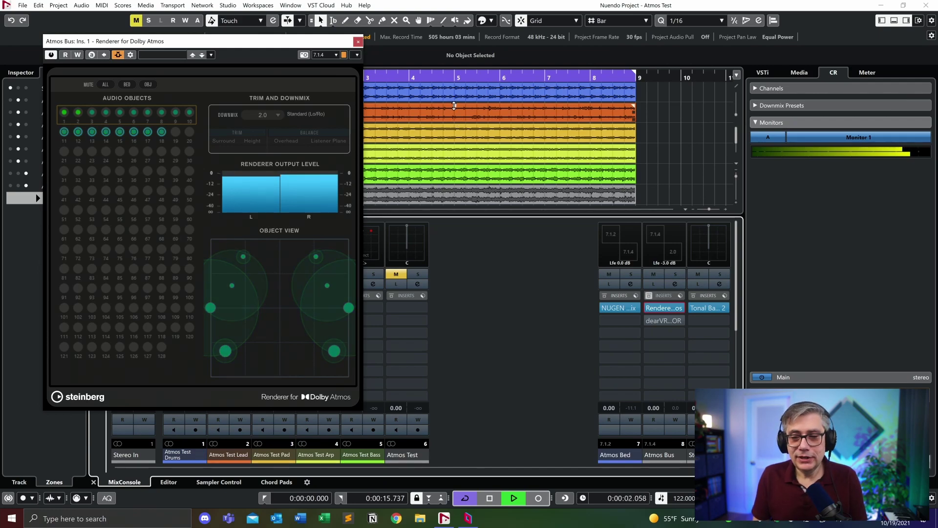
key("space")
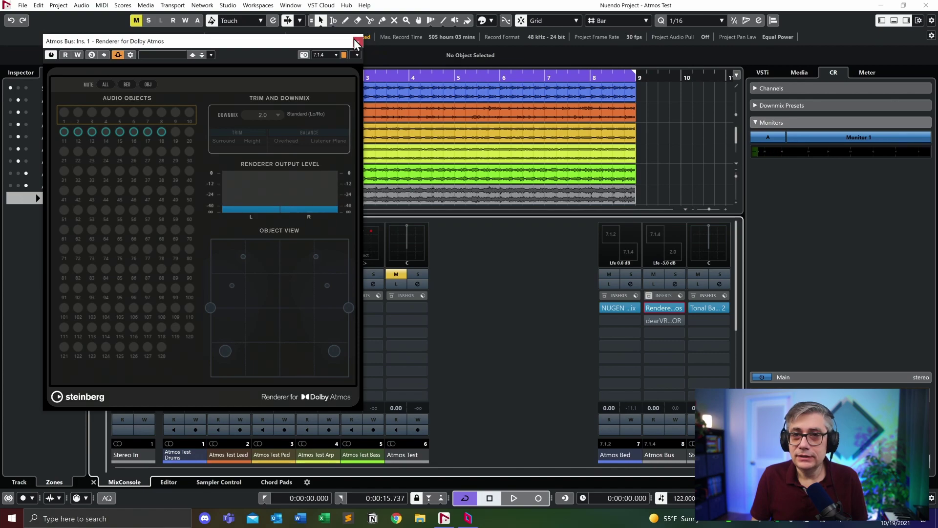
left_click(309, 42)
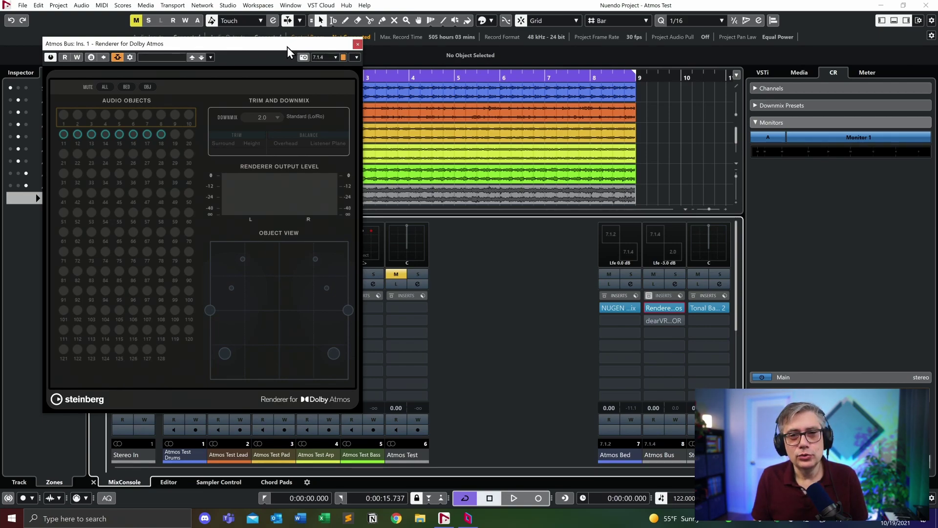
left_click(357, 45)
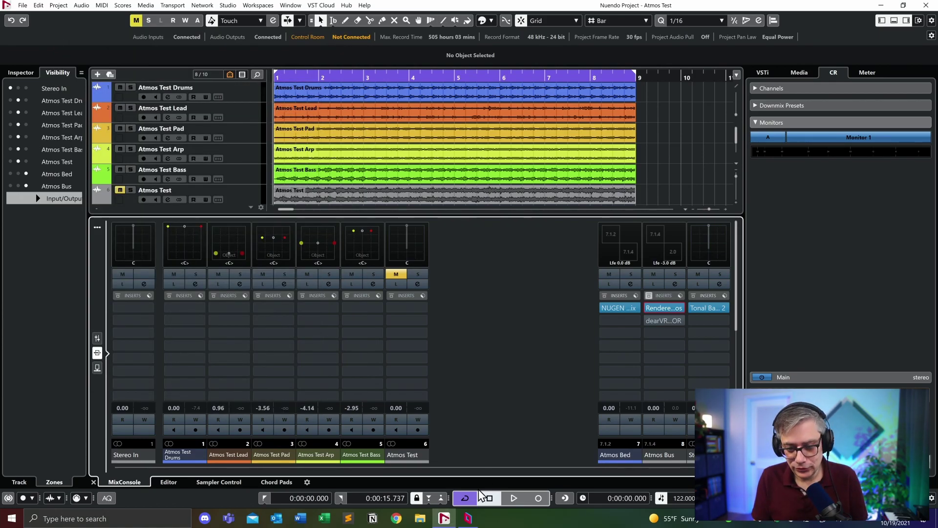
Switch to the Dolby Atmos Renderer in Parsec, play the loaded master file for comparison, stop it and return to Nuendo
left_click(468, 518)
left_click_drag(556, 109, 441, 42)
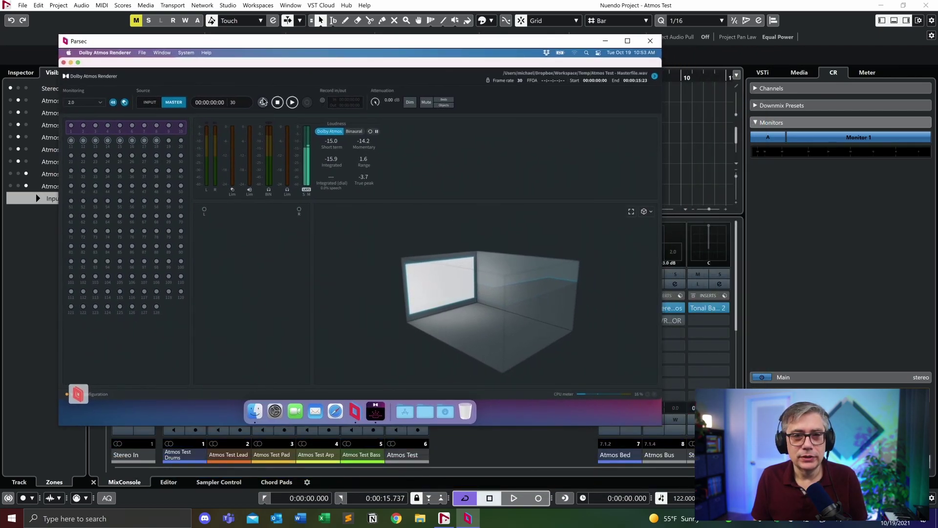
left_click(293, 103)
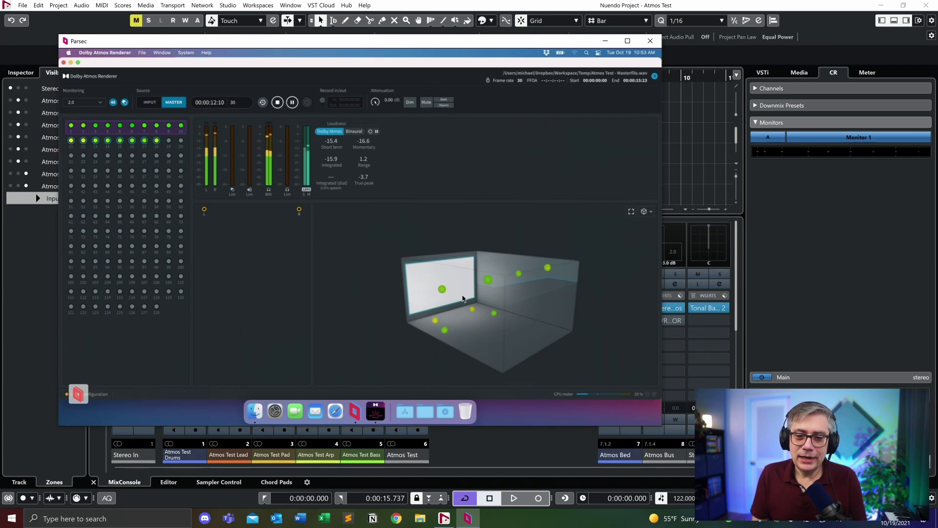
key("space")
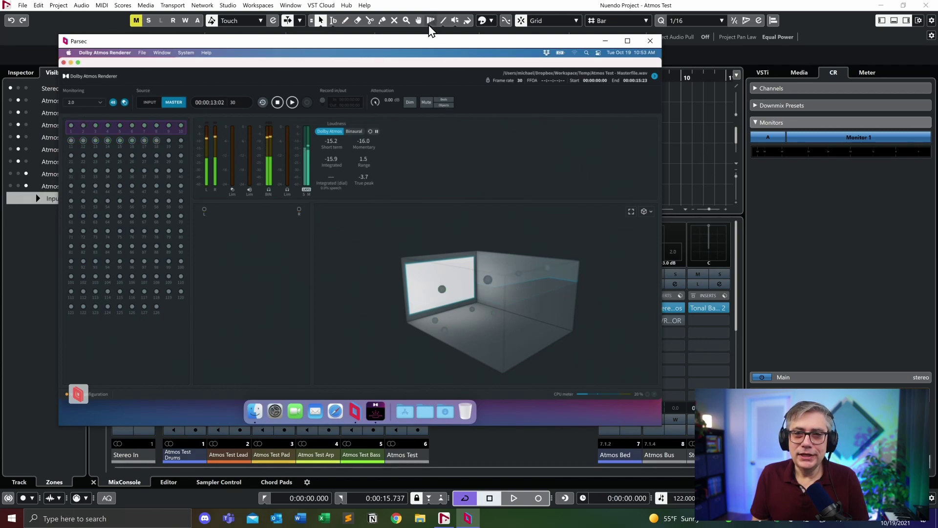
left_click(526, 8)
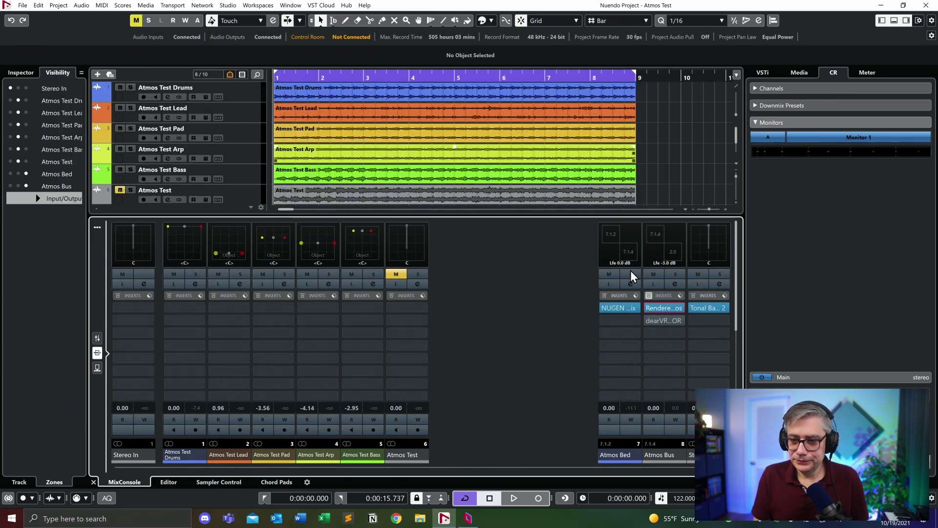
Reopen the renderer insert on the Atmos Bus, play the mix while watching its object view and stop playback
left_click(669, 309)
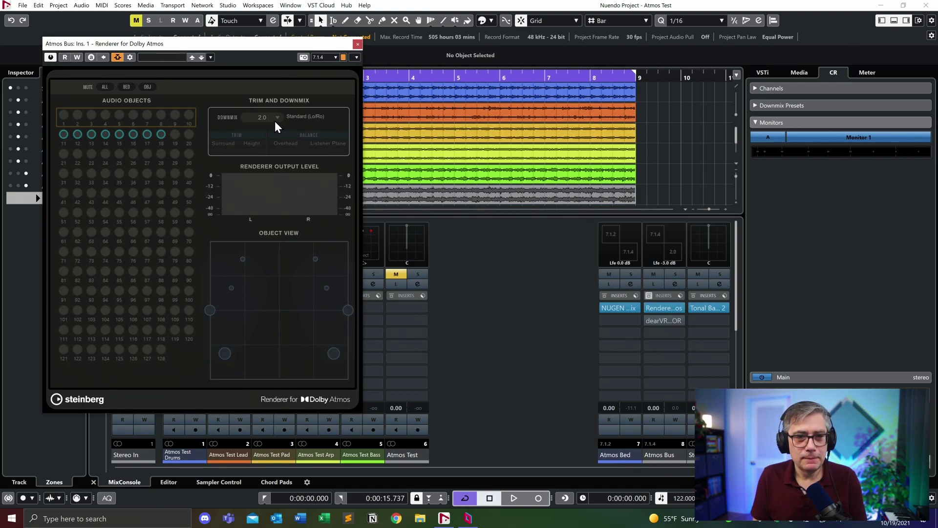
key("space")
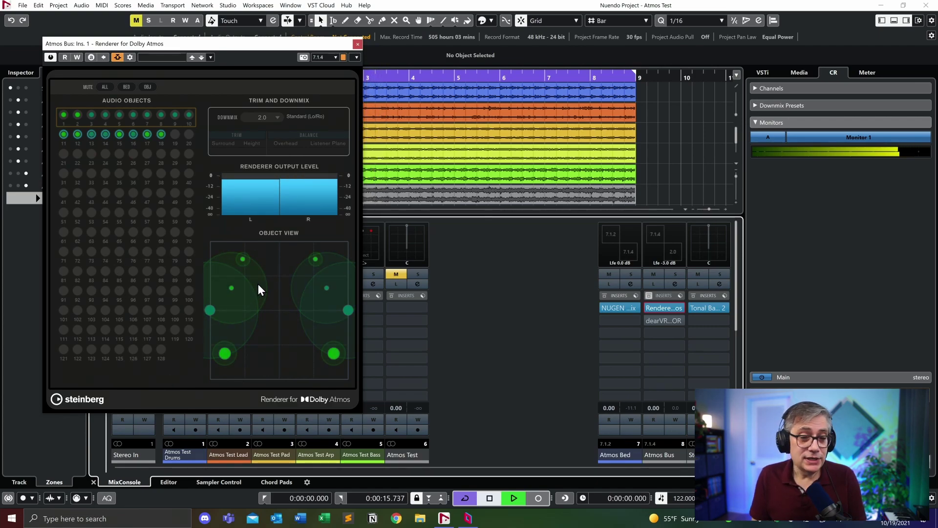
key("space")
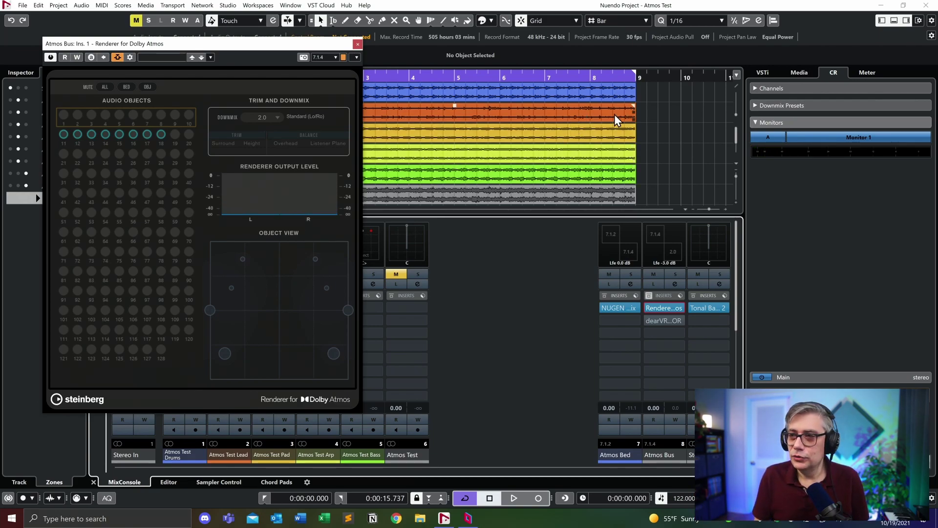
Switch back to the Dolby Atmos Renderer in Parsec, resume the master file, stop playback and minimize Parsec
left_click(470, 518)
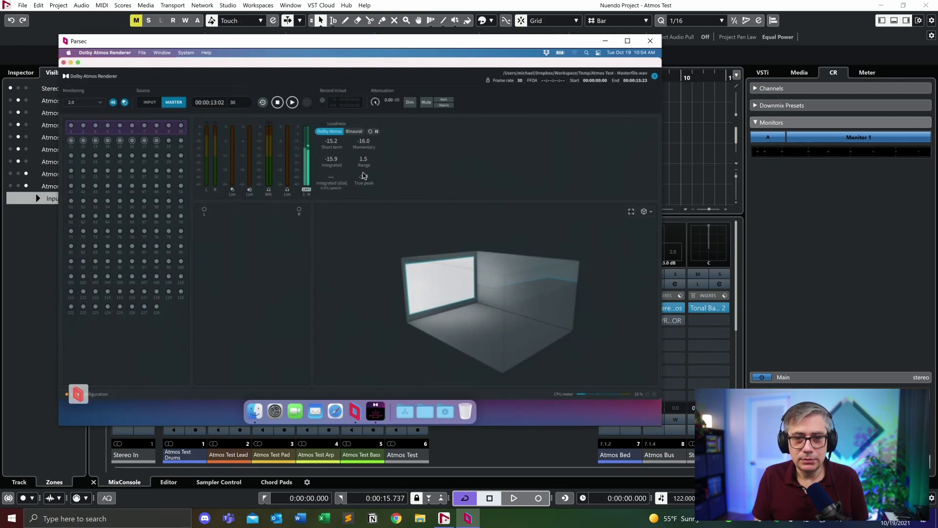
left_click(292, 103)
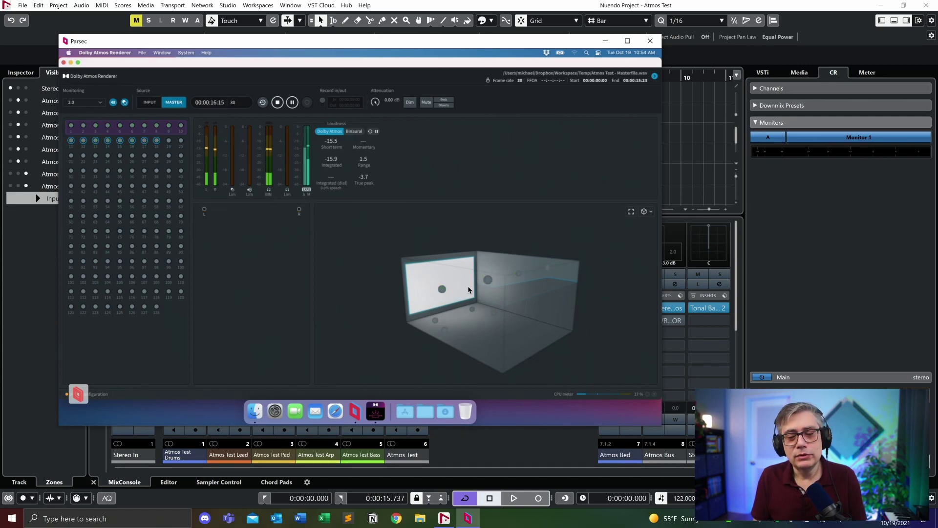
key("space")
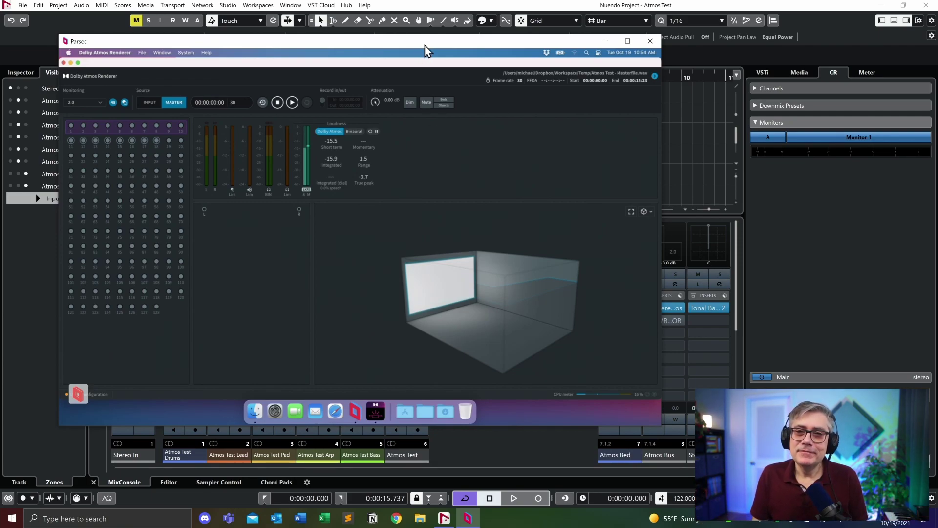
left_click(605, 41)
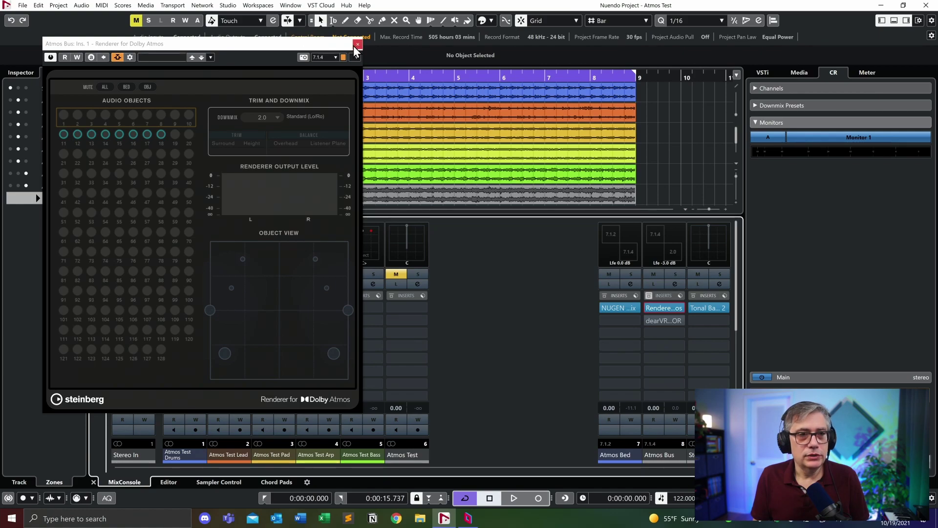
Play the Nuendo mix again to examine the object sizes in the Atmos Bus renderer, stop playback and close the renderer
left_click_drag(301, 43, 309, 39)
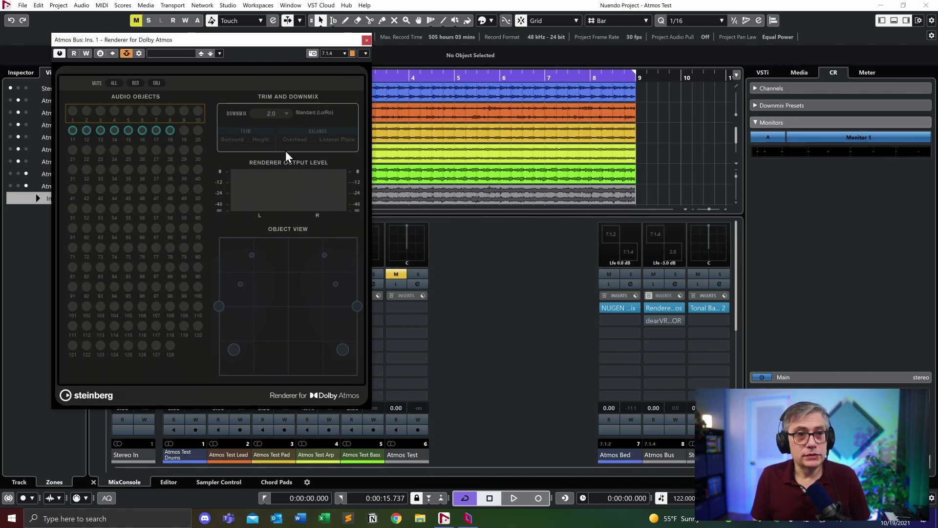
key("space")
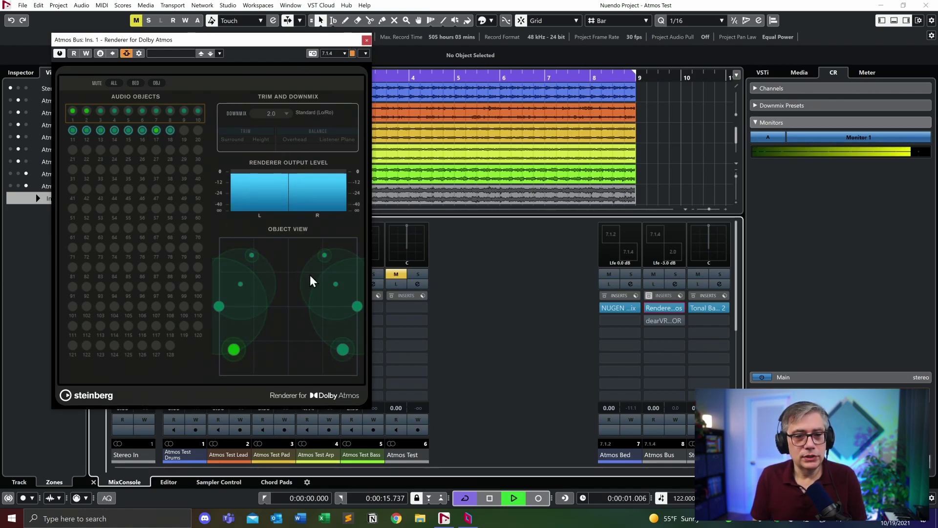
key("space")
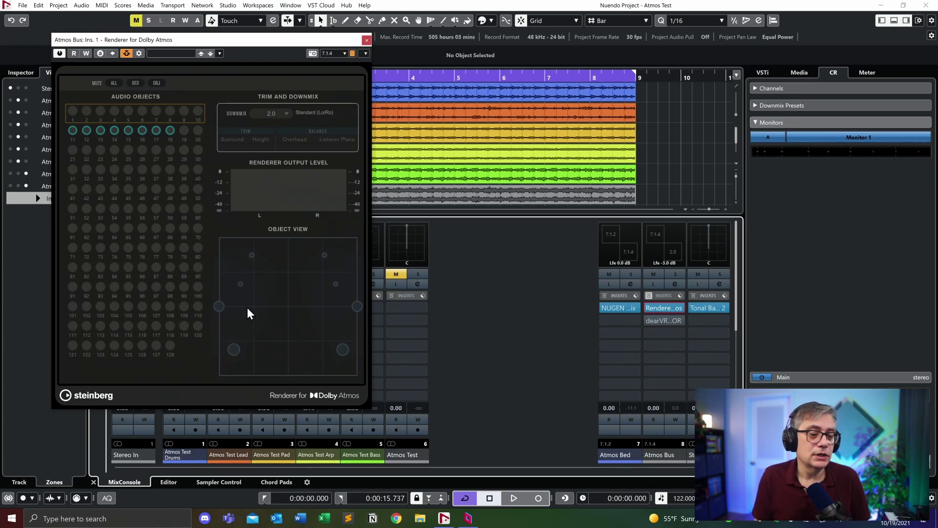
left_click(366, 39)
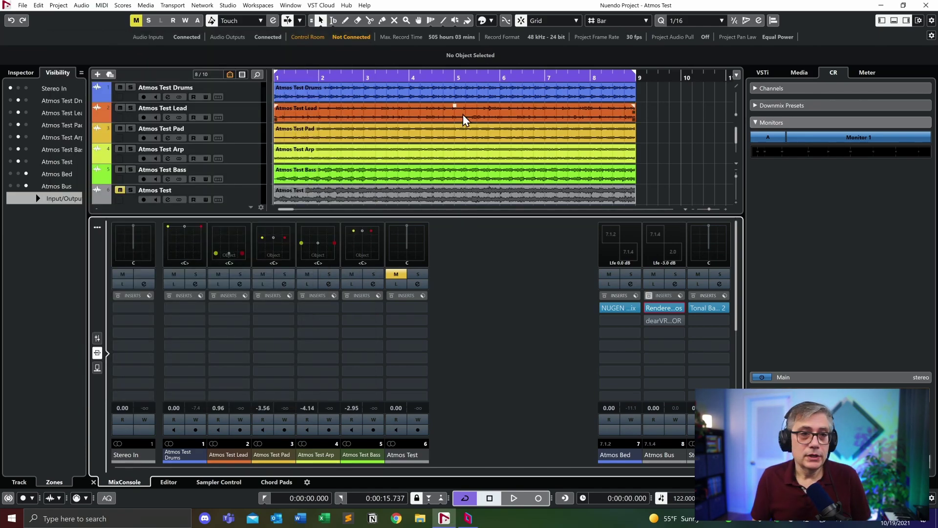
Show an automation lane for VST MultiPanner 3D Object Size on Atmos Test Lead and add a 10.0 % point at the start
left_click(102, 116)
left_click(96, 119)
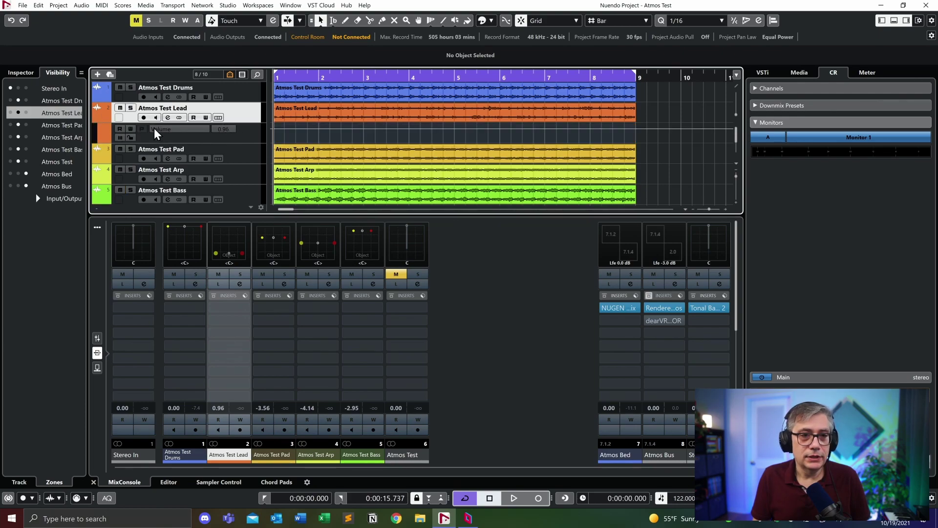
left_click(185, 131)
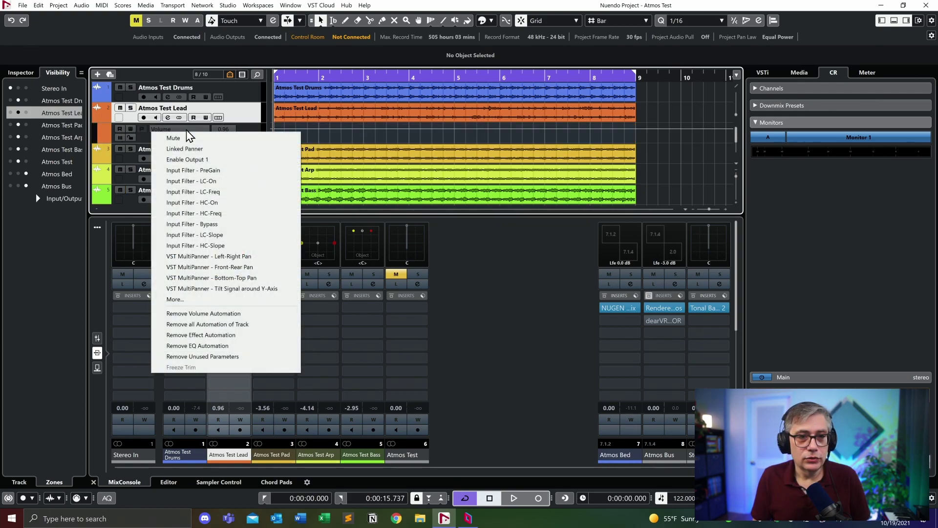
left_click(178, 300)
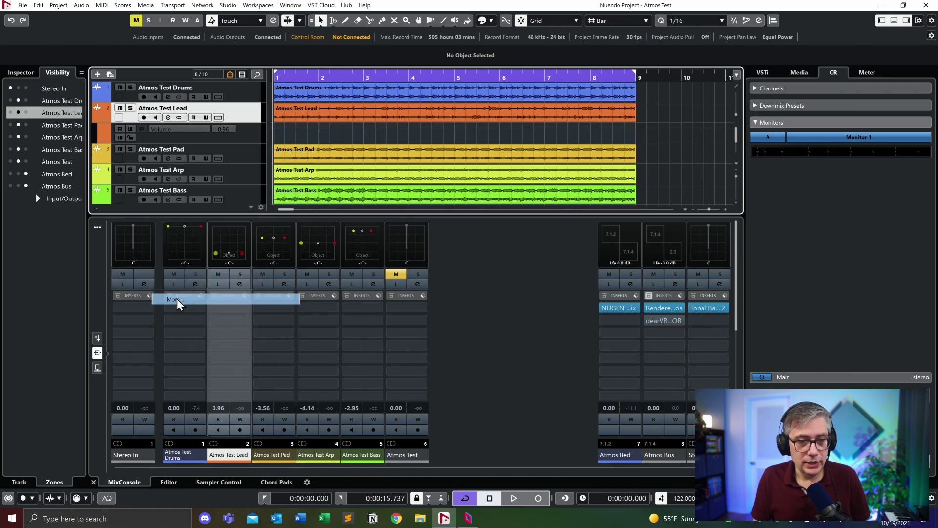
left_click_drag(291, 142, 219, 77)
left_click(177, 156)
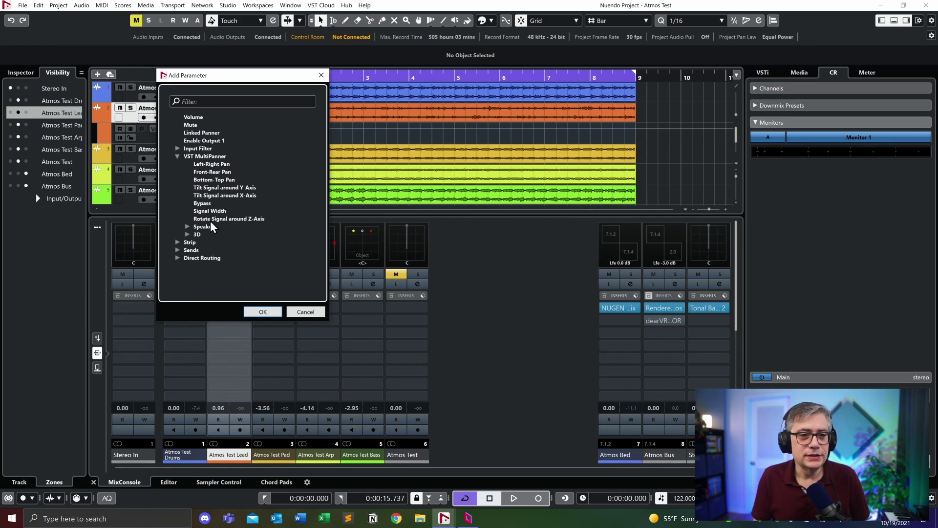
left_click(187, 234)
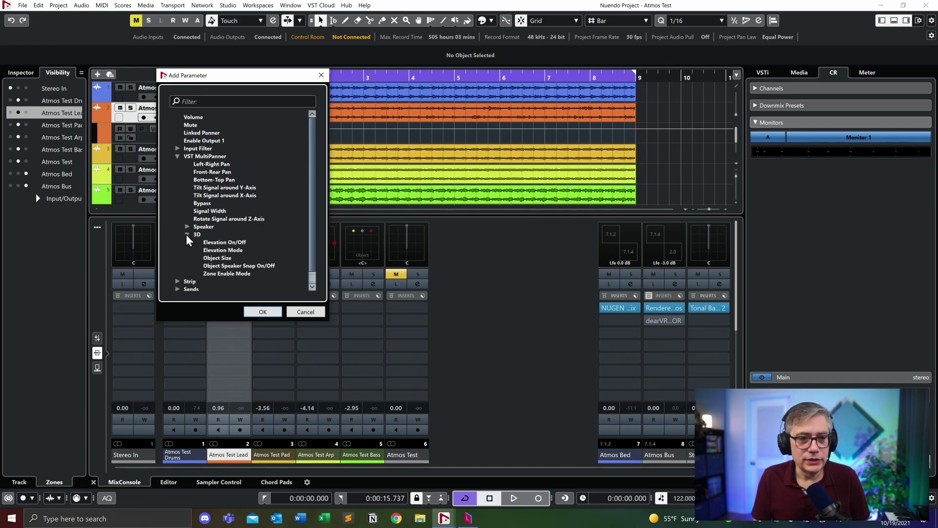
left_click(217, 258)
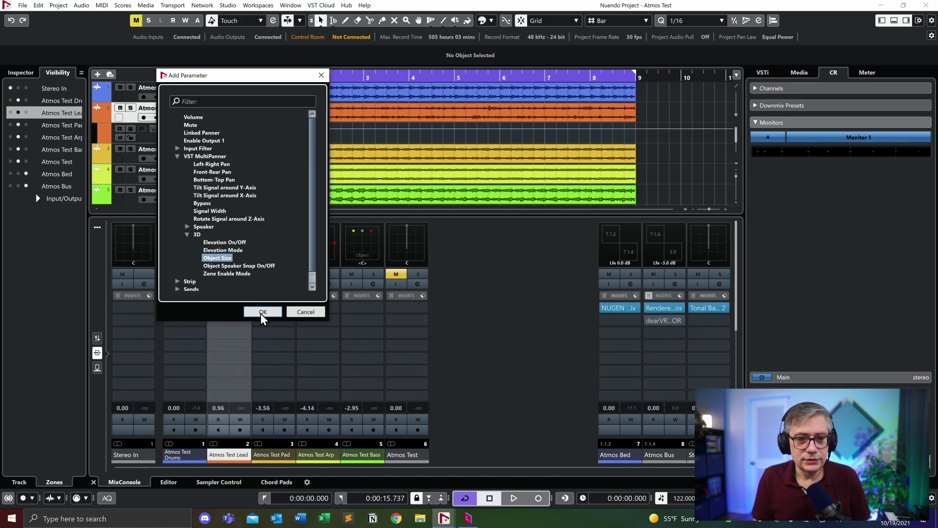
left_click(262, 312)
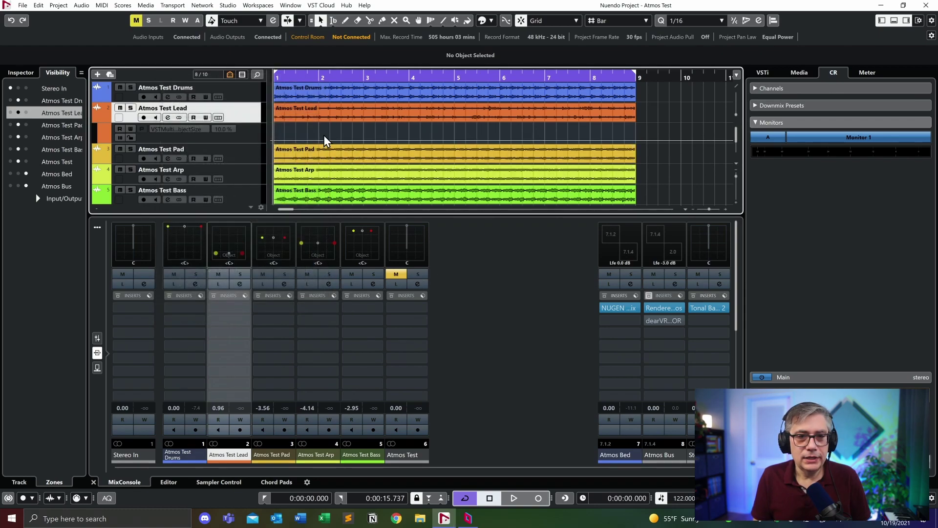
left_click(275, 139)
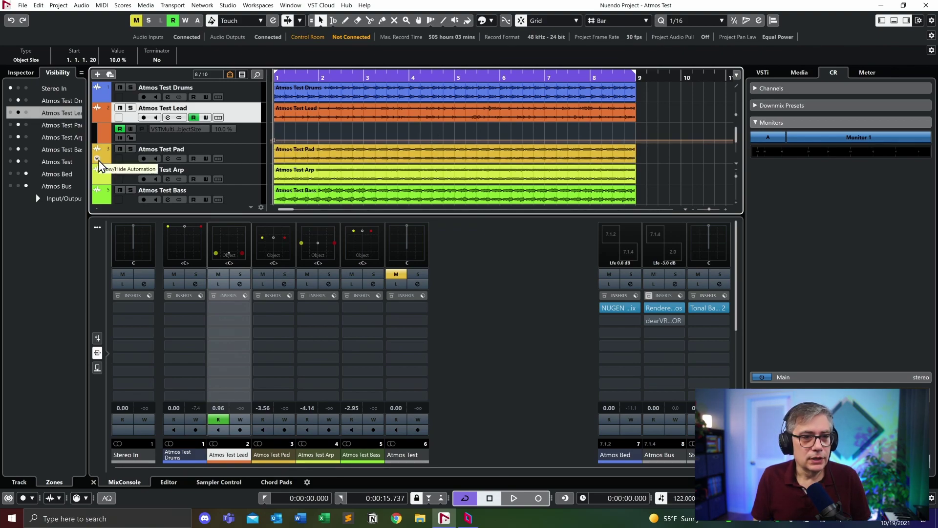
Show an automation lane for VST MultiPanner 3D Object Size on Atmos Test Pad and add a 50.0 % point at the start
left_click(96, 159)
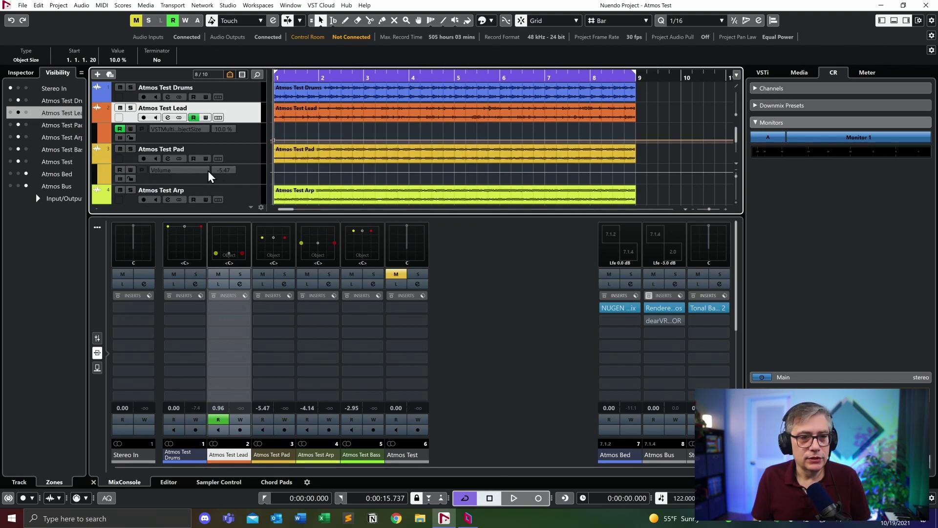
left_click(174, 169)
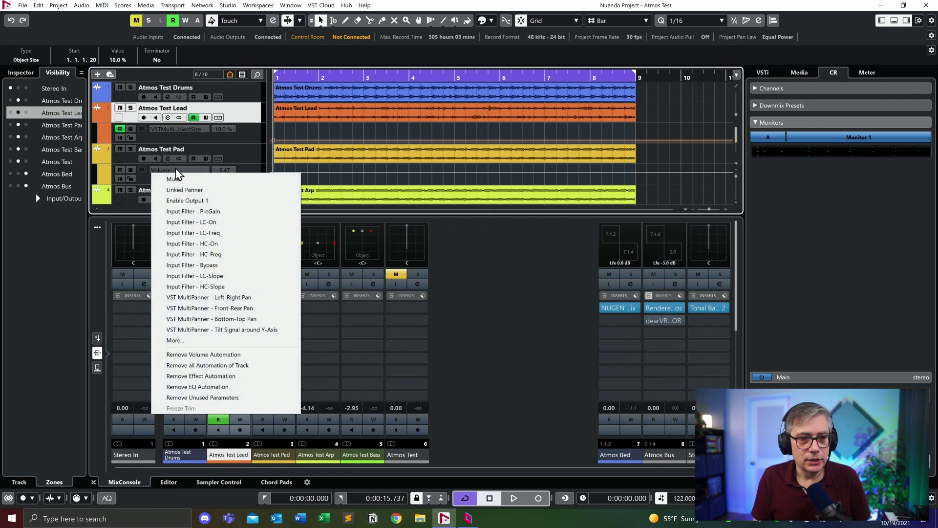
left_click(218, 339)
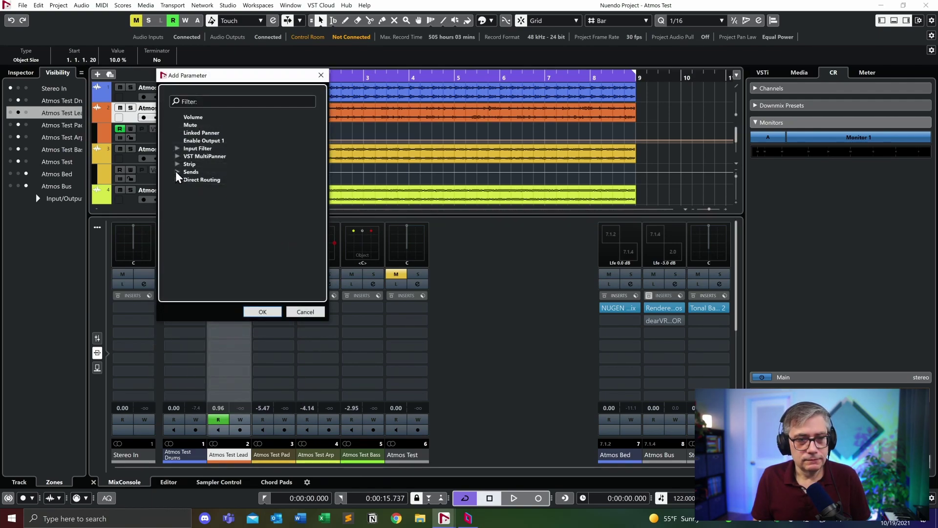
left_click(177, 156)
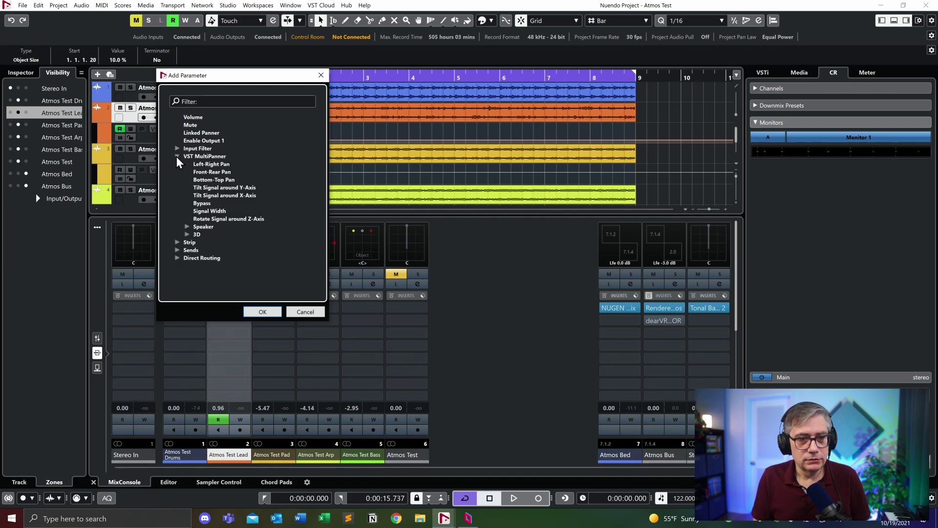
left_click(186, 234)
left_click(224, 259)
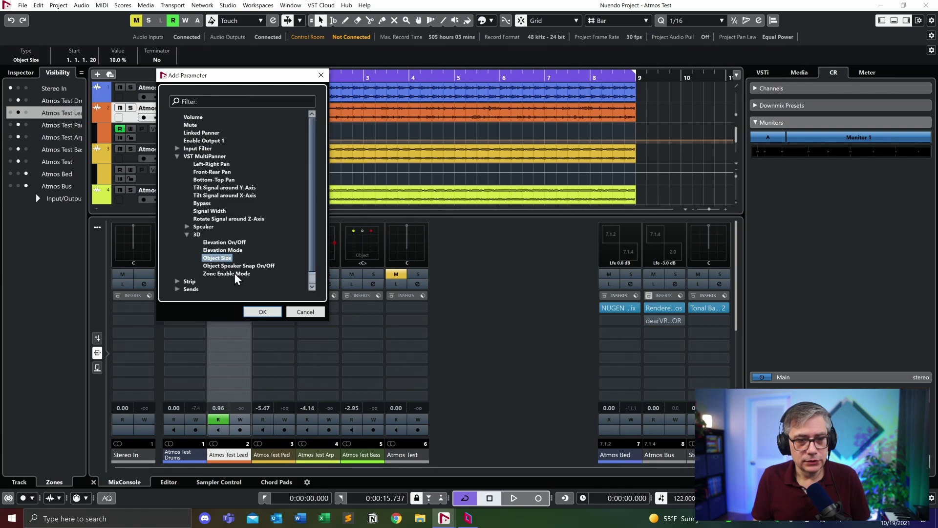
left_click(263, 311)
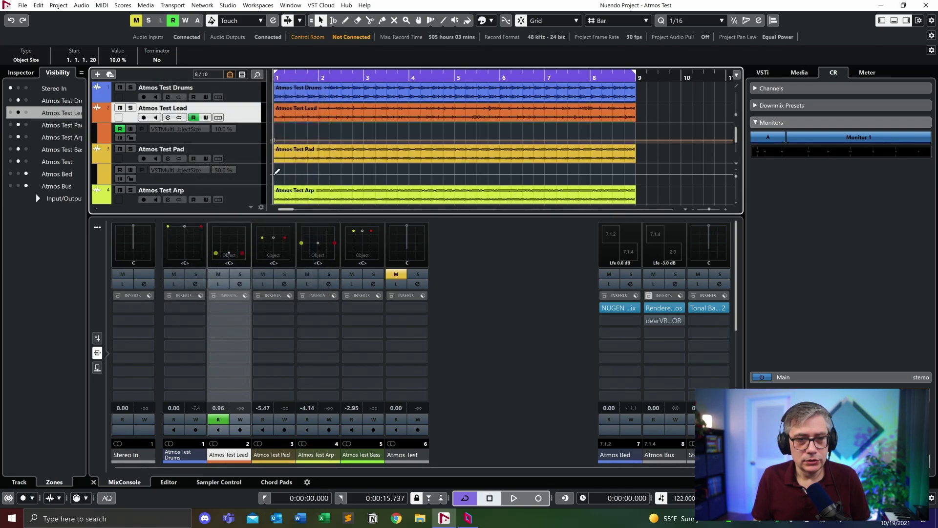
left_click(274, 173)
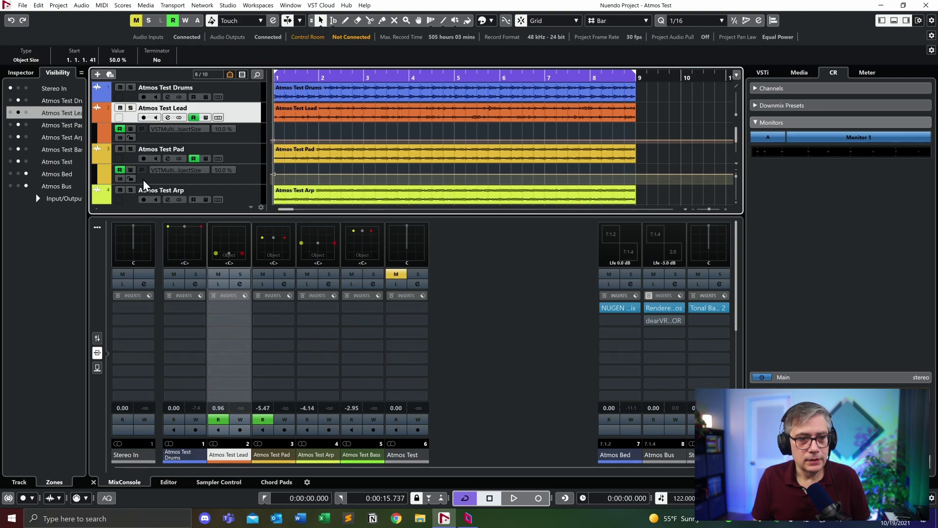
scroll(117, 192, "down", 3)
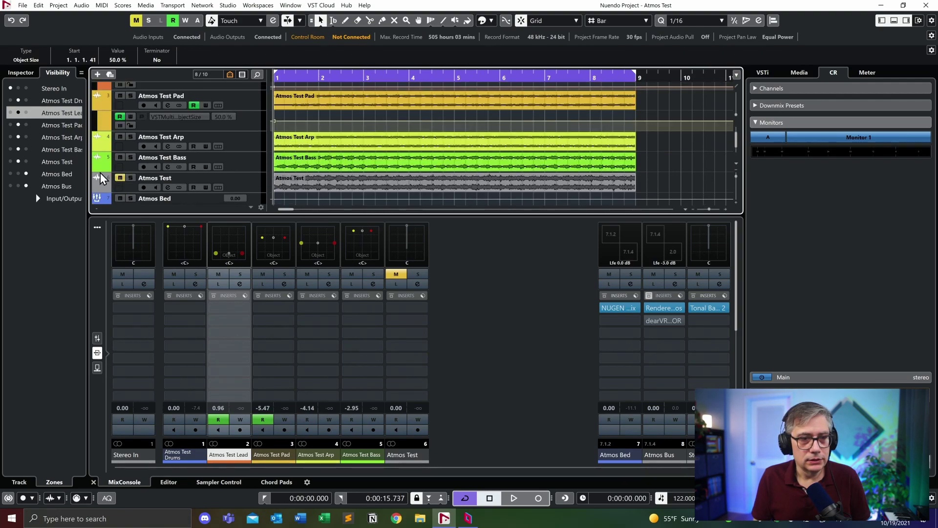
Show an automation lane for VST MultiPanner 3D Object Size on Atmos Test Arp and add a 67.5 % point at the start
left_click(96, 146)
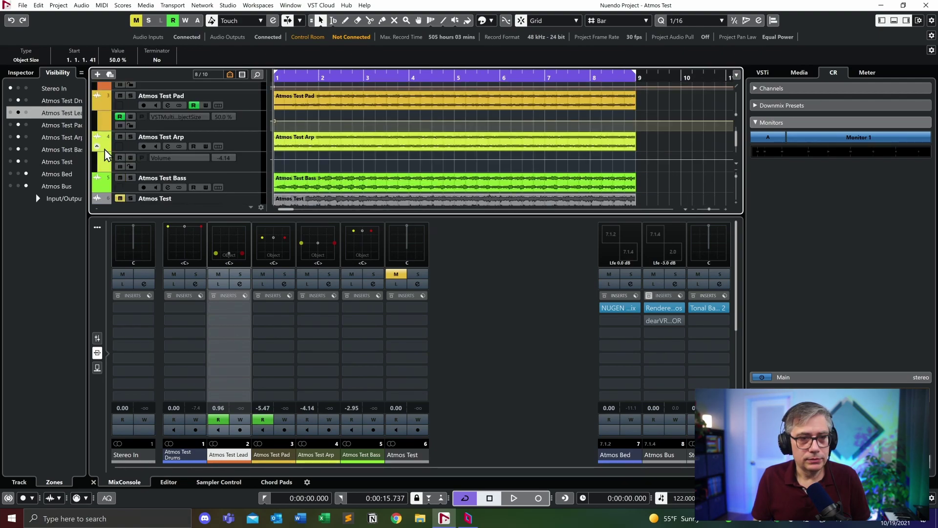
left_click(189, 159)
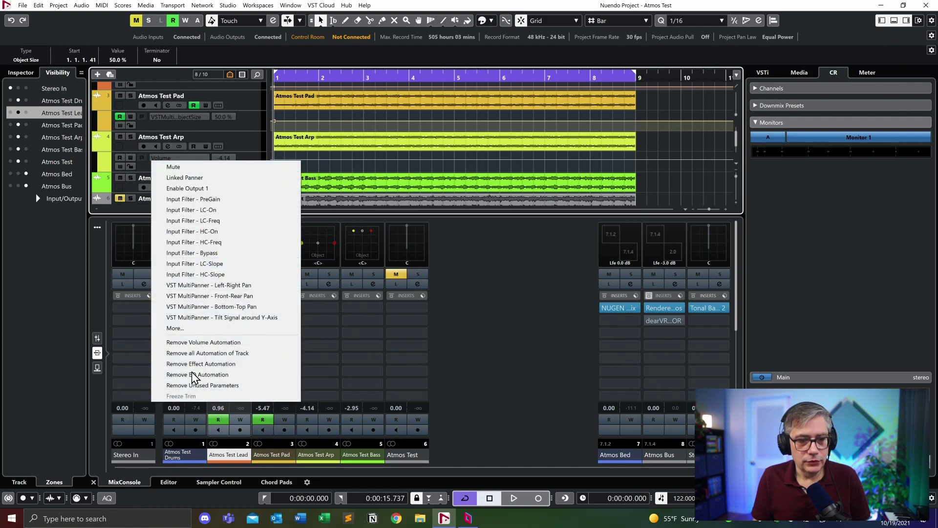
left_click(190, 329)
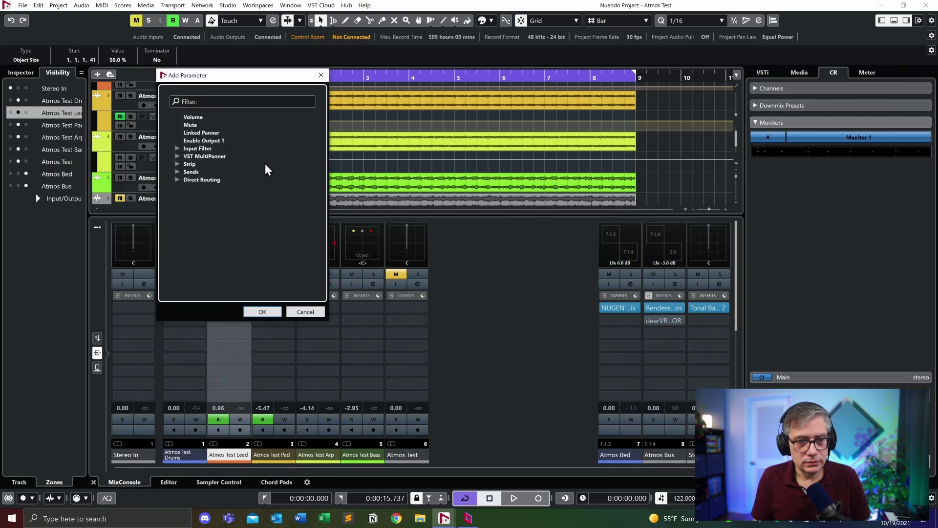
left_click(174, 156)
left_click(177, 156)
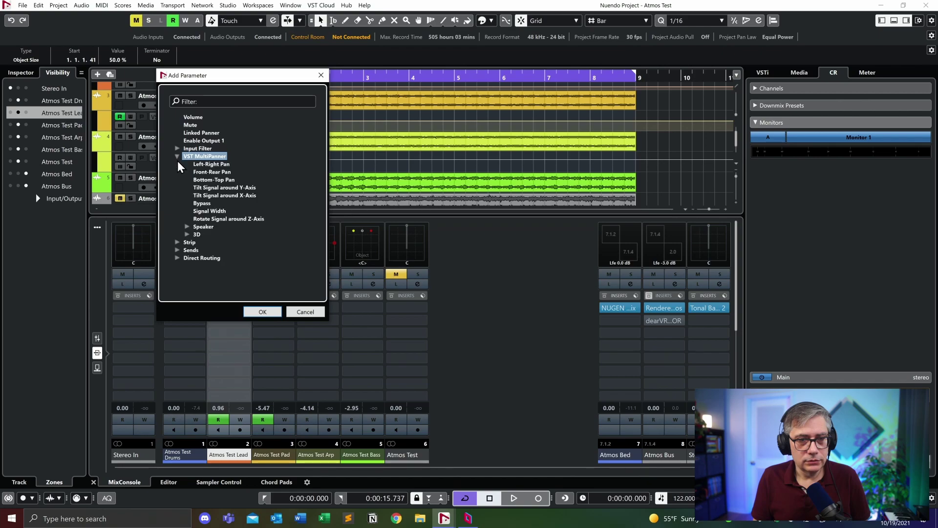
left_click(187, 234)
left_click(224, 258)
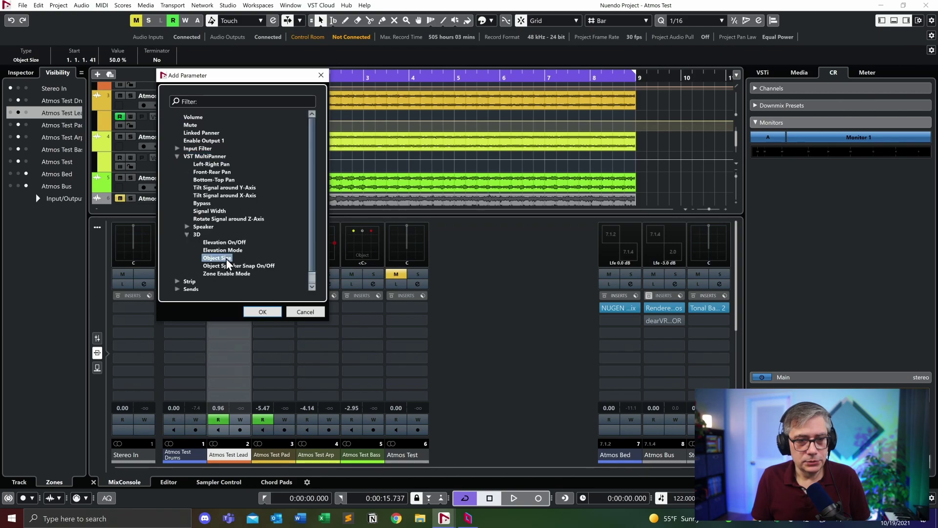
left_click(262, 311)
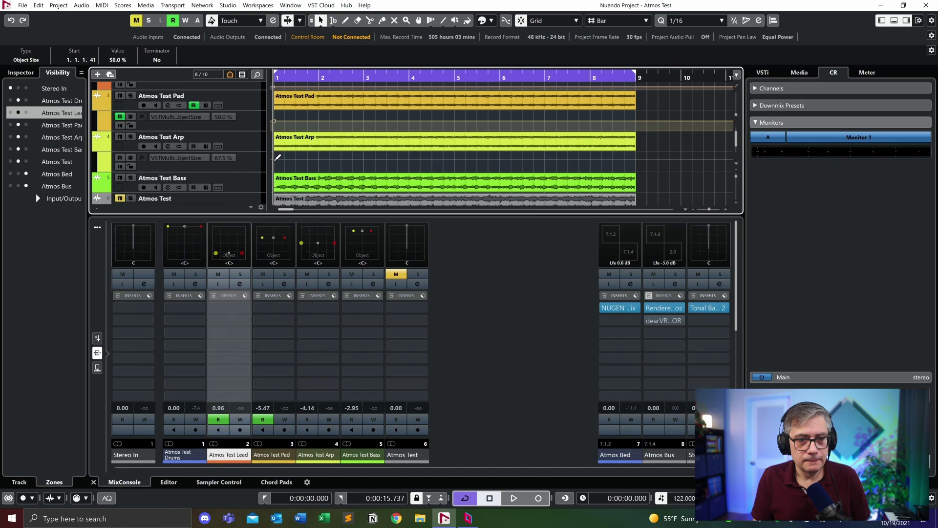
left_click(273, 158)
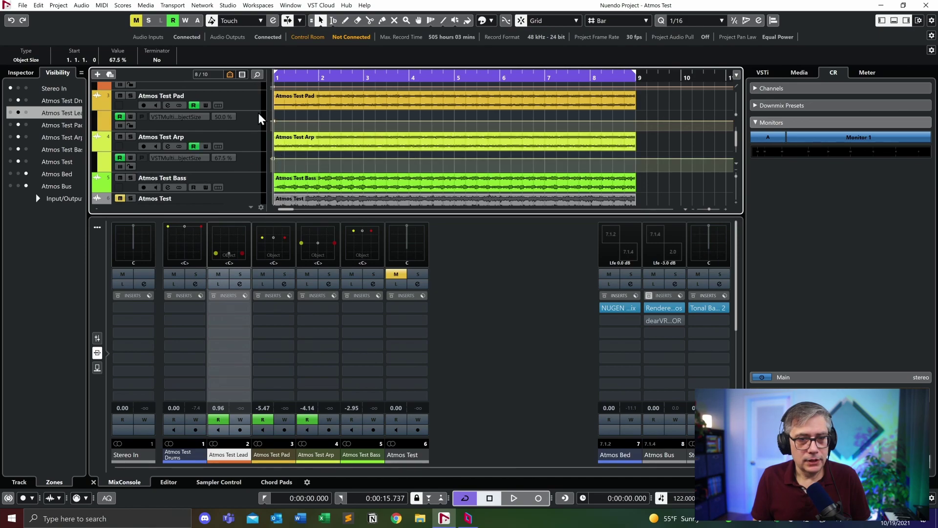
Show an automation lane for VST MultiPanner 3D Object Size on Atmos Test Bass and add a 7.0 % point at the start
left_click(116, 185)
scroll(119, 138, "down", 1)
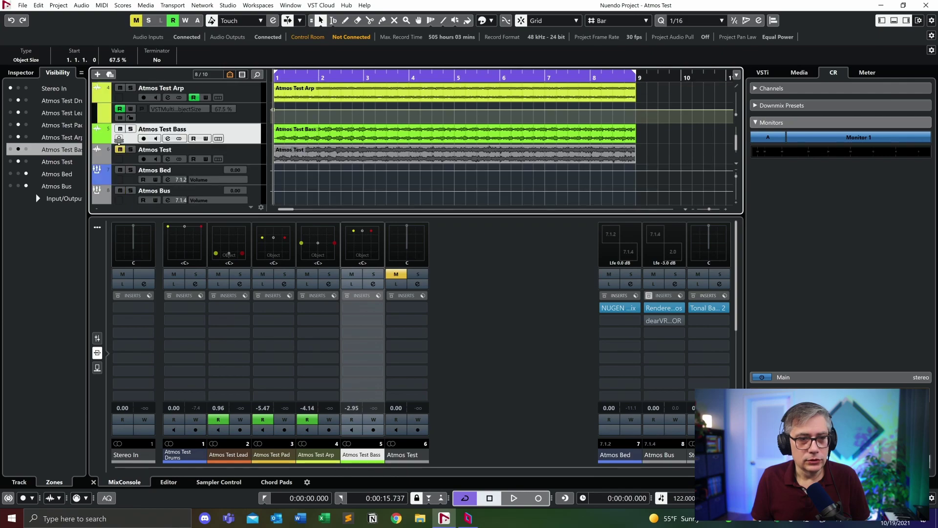
left_click(97, 140)
left_click(172, 152)
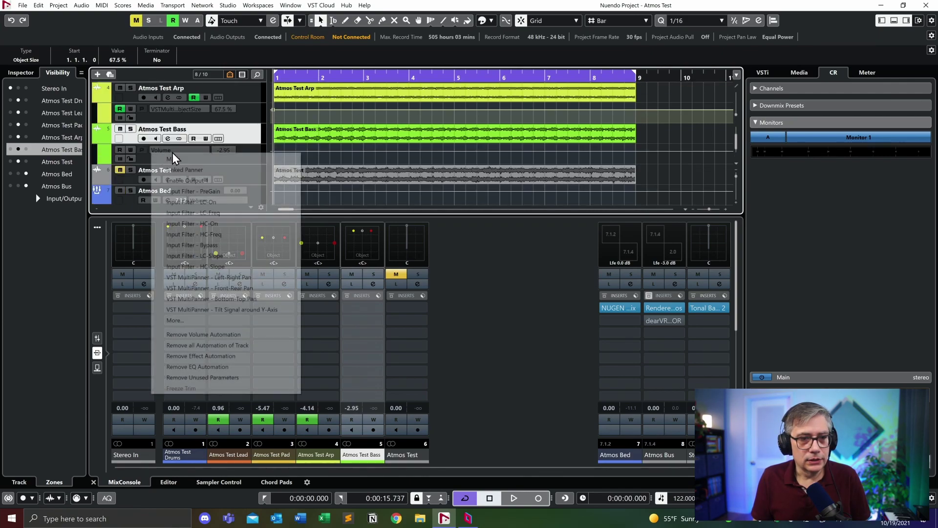
left_click(203, 320)
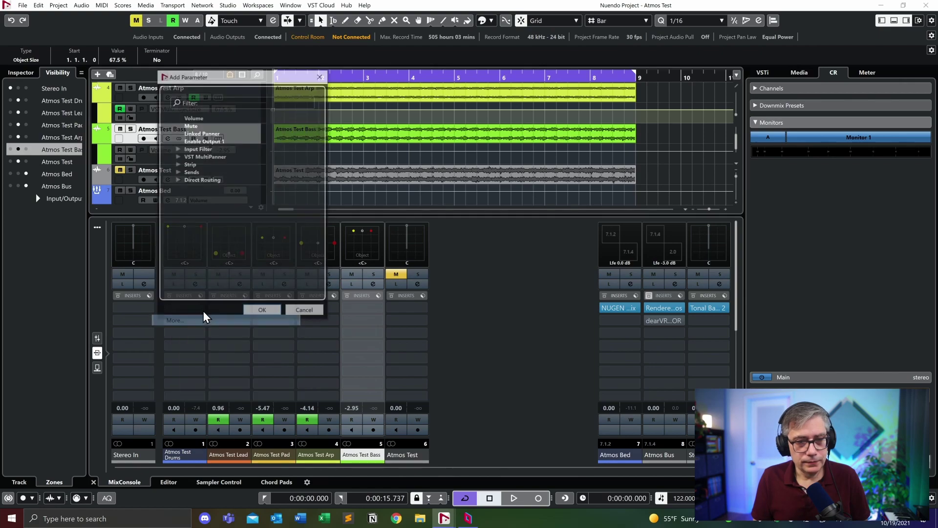
left_click(177, 156)
left_click(186, 235)
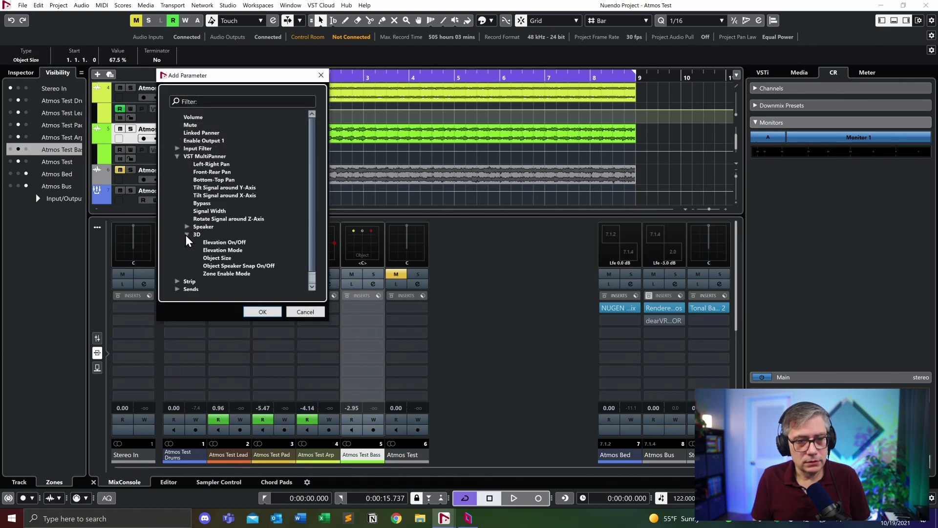
left_click(260, 312)
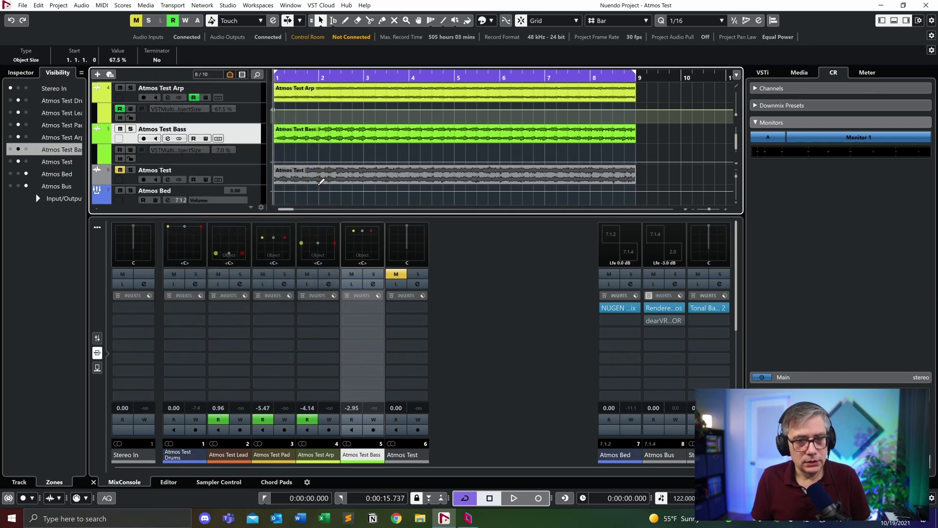
left_click(275, 161)
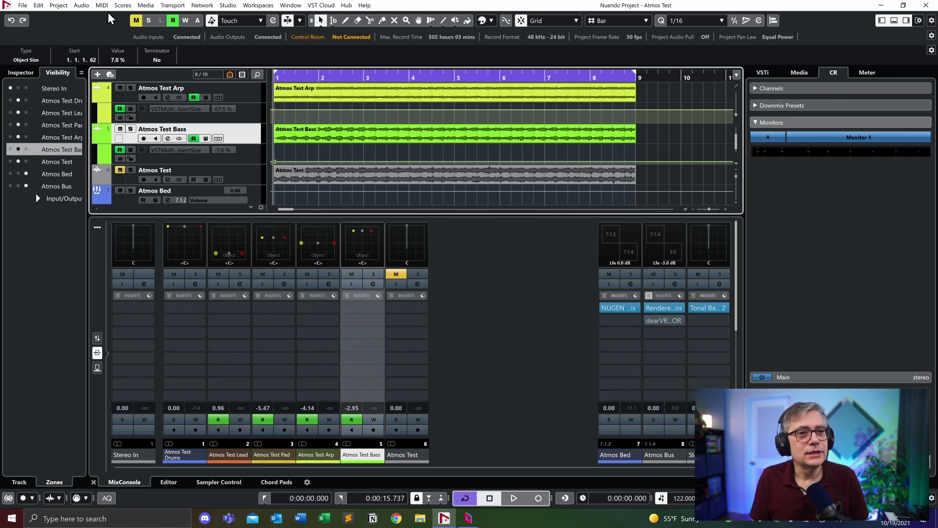
Open ADM Authoring for Dolby Atmos and start exporting an ADM file
left_click(57, 6)
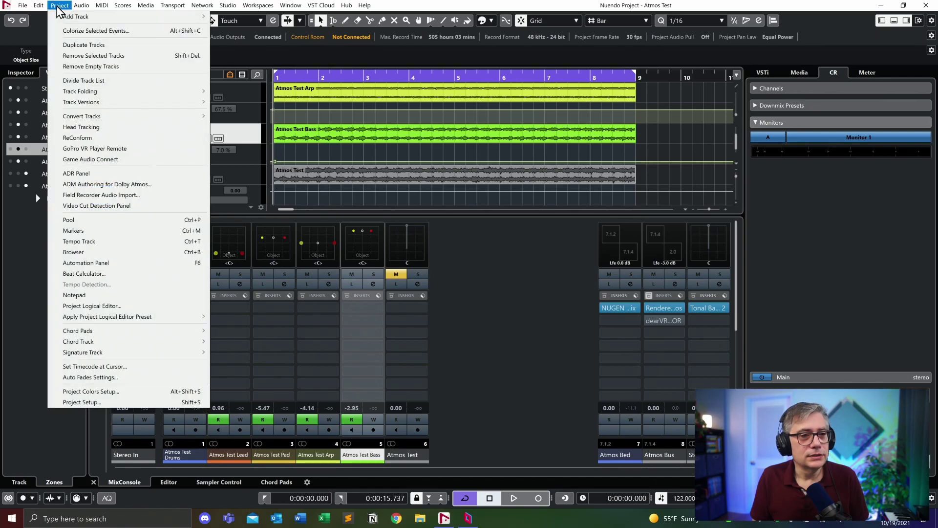
left_click(103, 184)
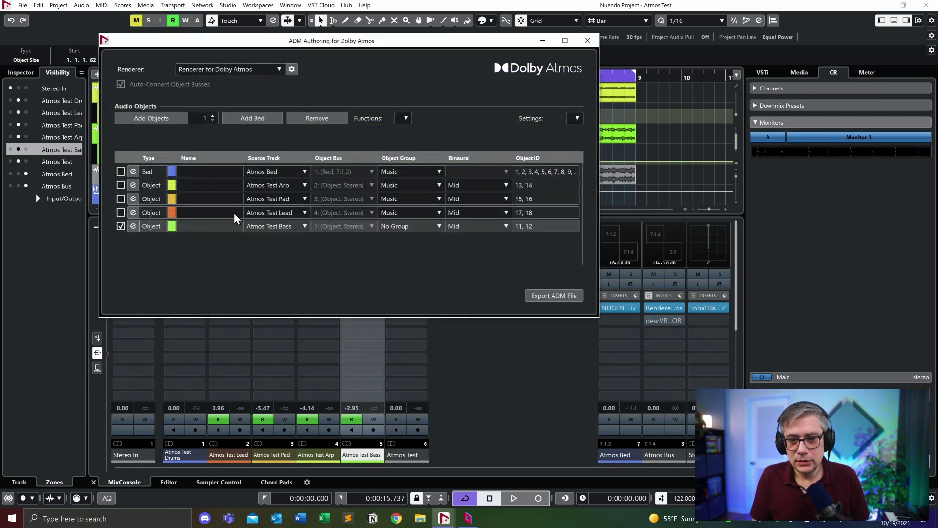
left_click(558, 295)
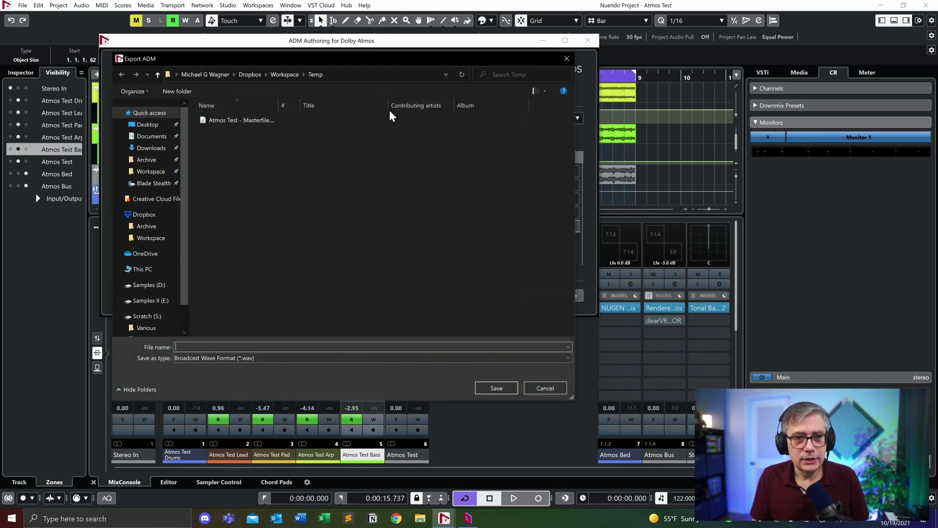
Save the ADM export in the Temp folder as "Atmos Test - Masterfile - fixed.wav" and close the ADM Authoring window
left_click(254, 121)
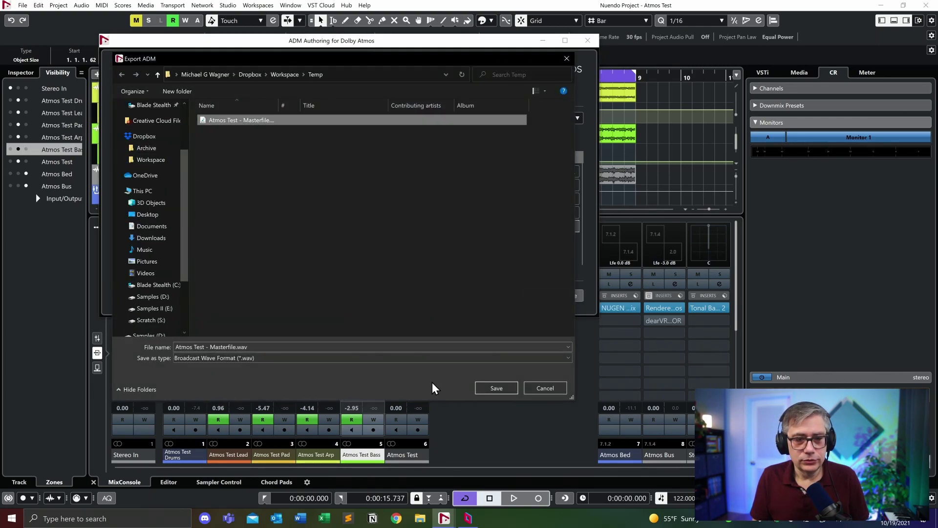
left_click(236, 346)
left_click(236, 346)
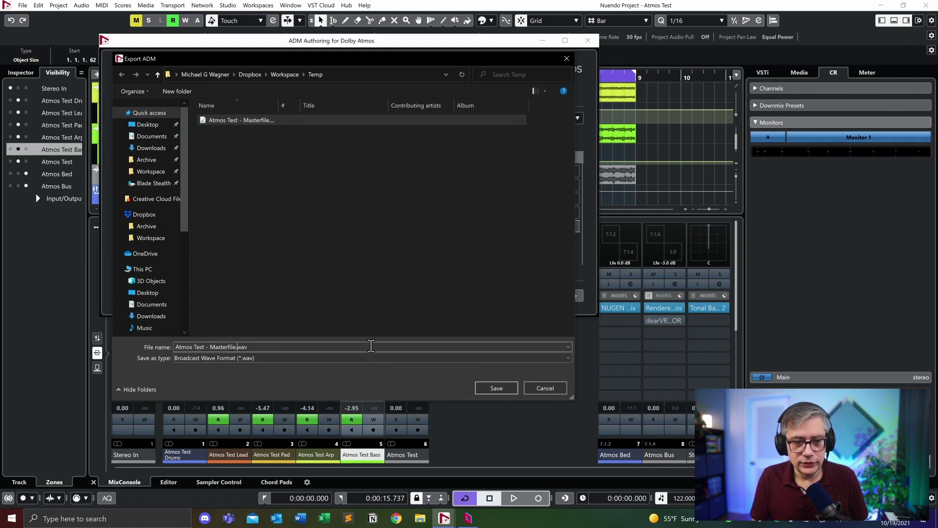
type("- fixe")
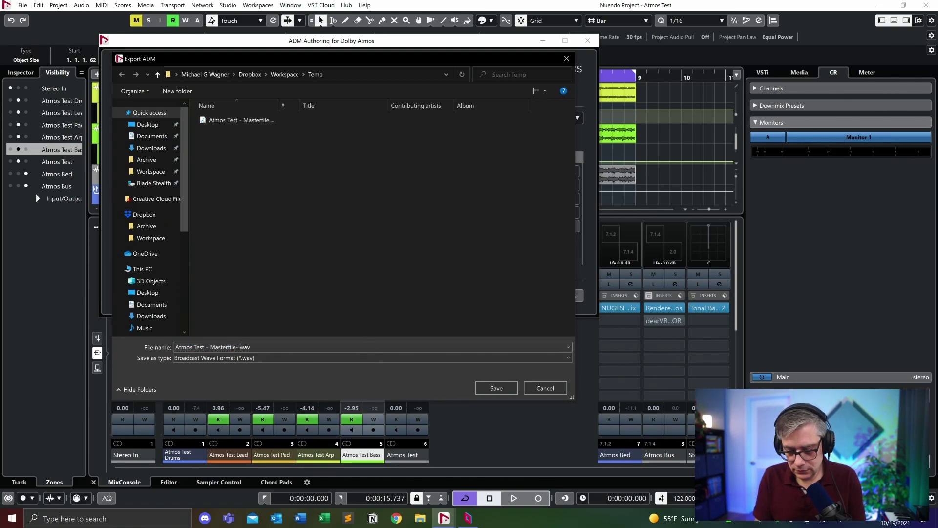
type("d")
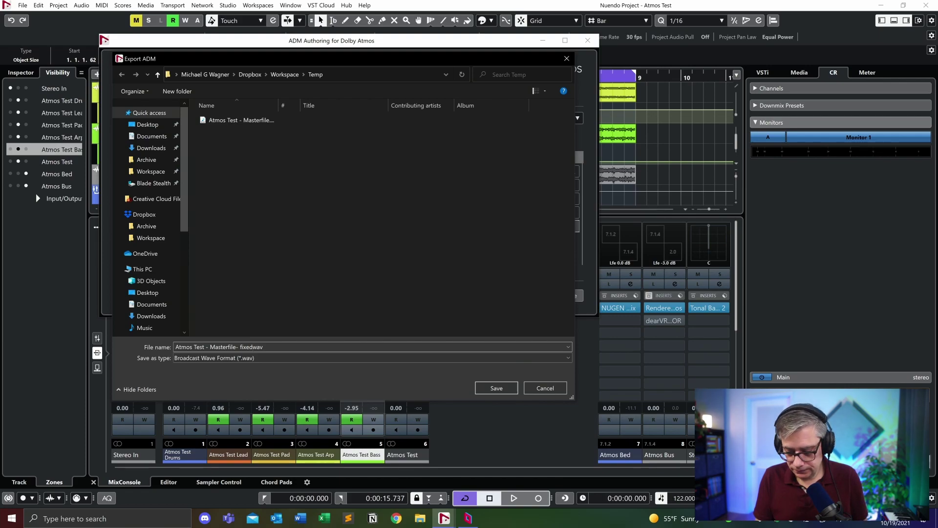
left_click(236, 346)
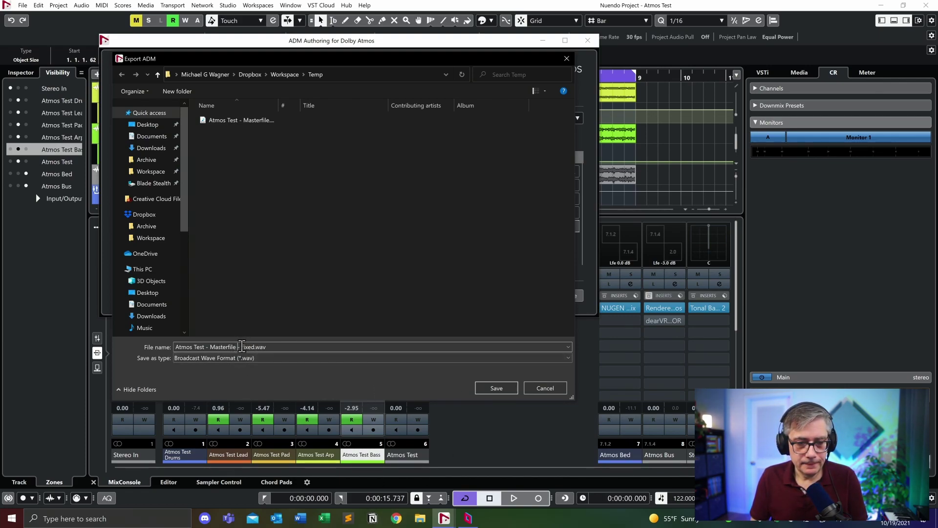
key("BackSpace")
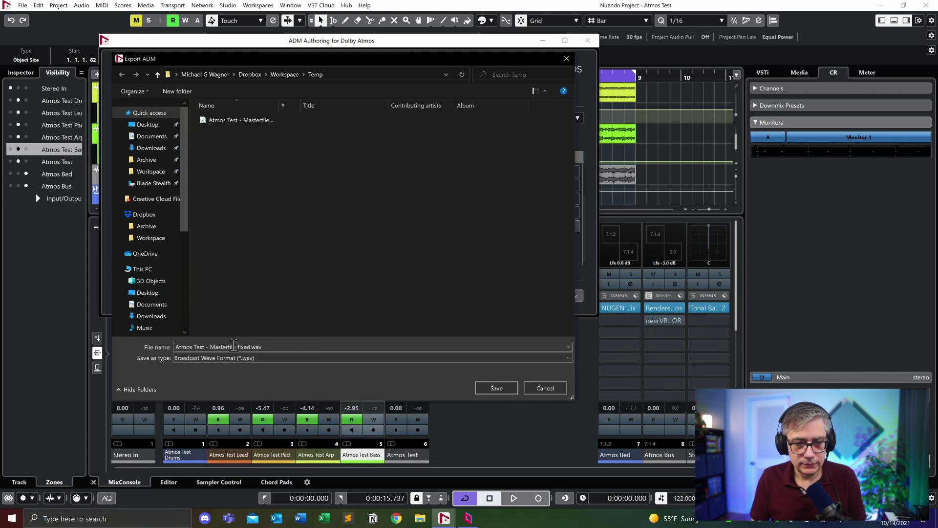
key("Delete")
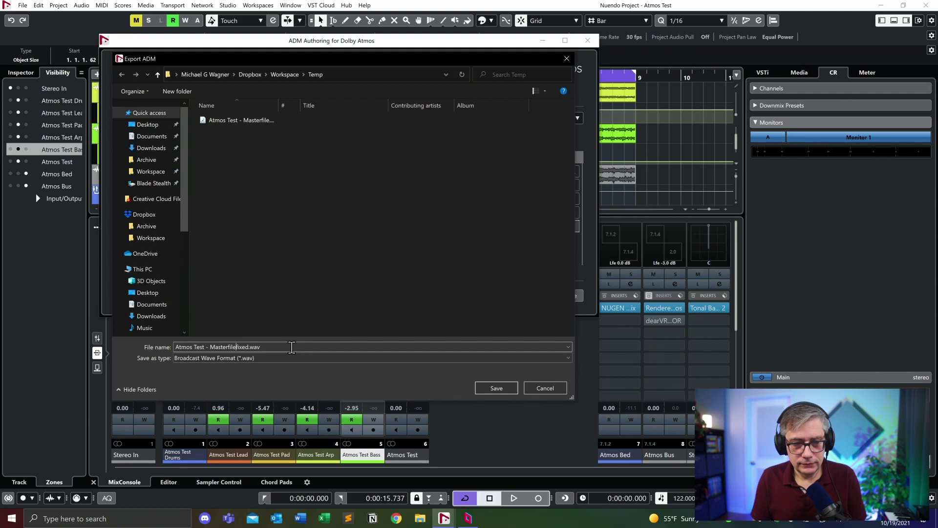
type("-")
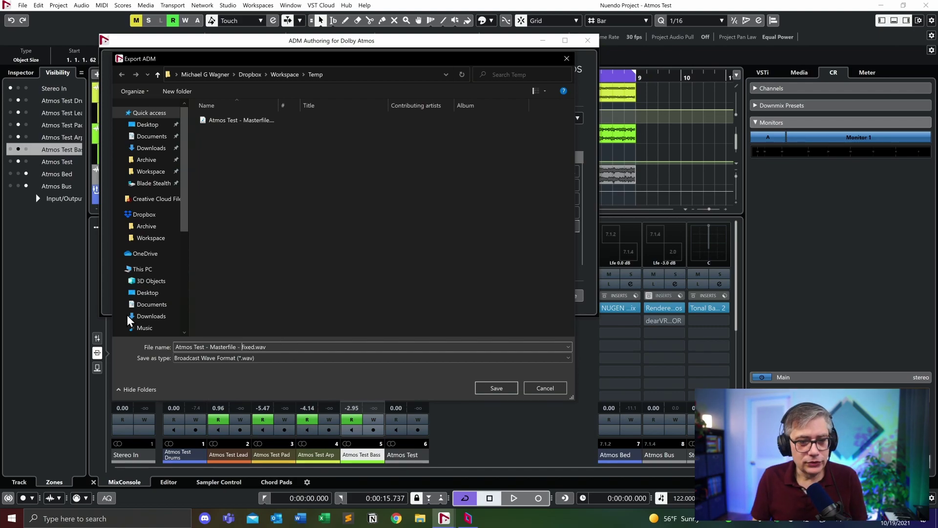
left_click(496, 388)
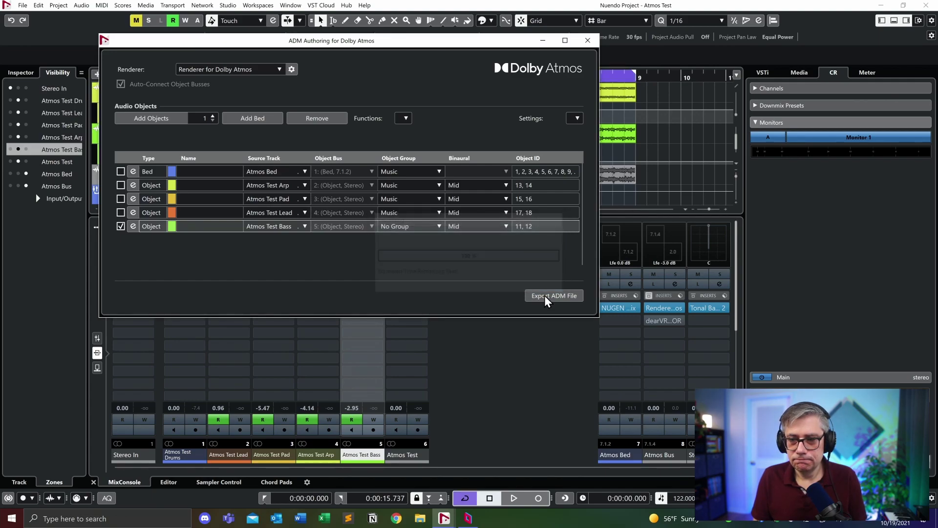
left_click(586, 41)
Switch to the Dolby Atmos Renderer in Parsec and open the master file "Atmos Test - Masterfile - fixed.wav"
left_click(468, 520)
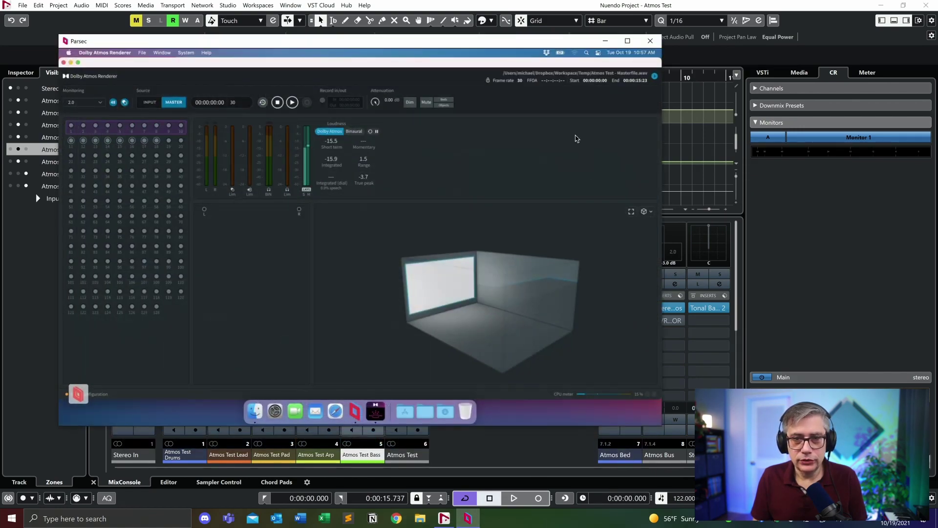
left_click_drag(382, 42, 432, 25)
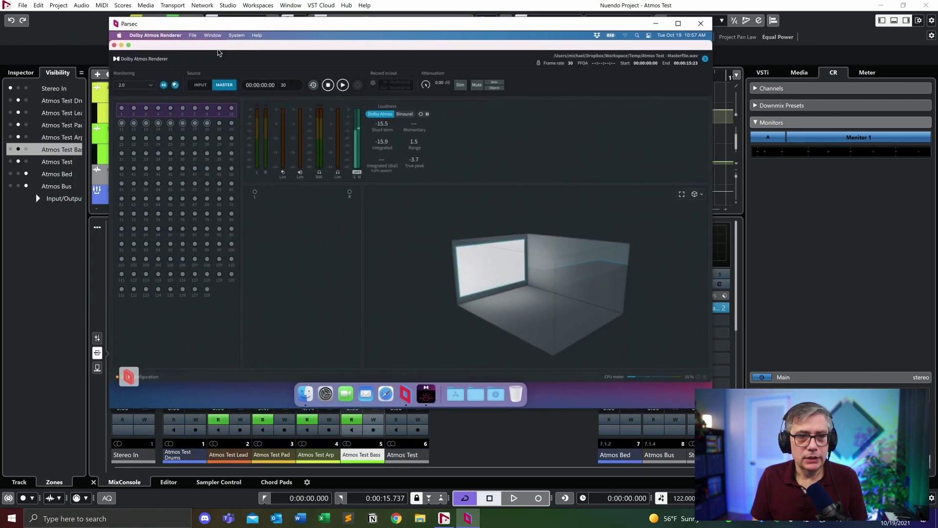
left_click(193, 35)
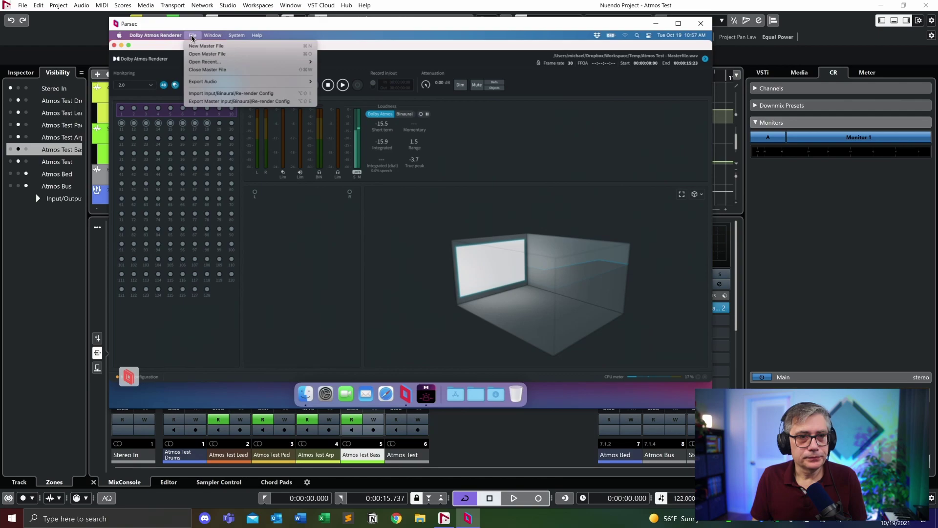
left_click(195, 55)
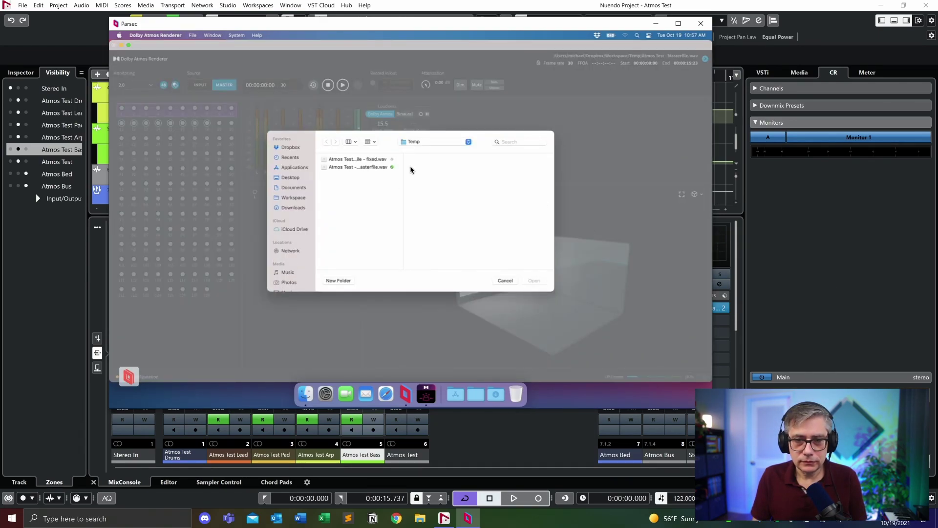
left_click(366, 160)
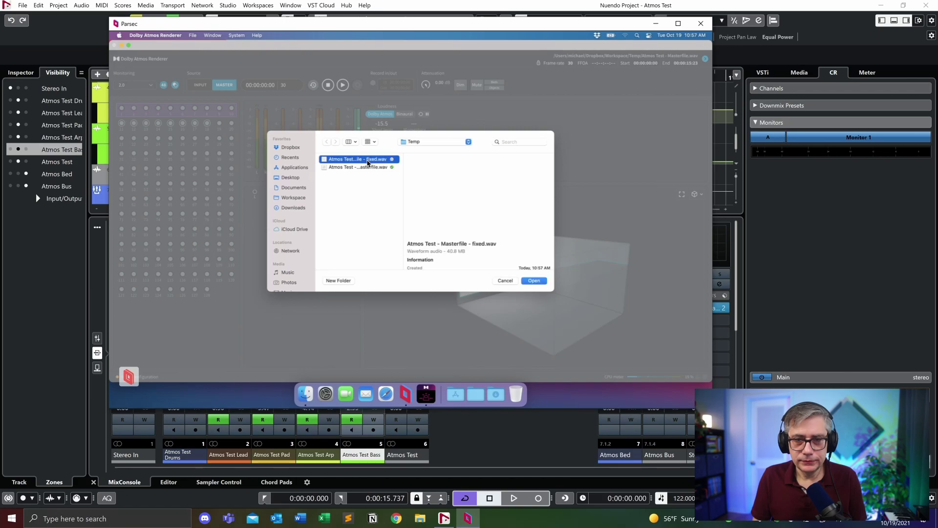
left_click(534, 280)
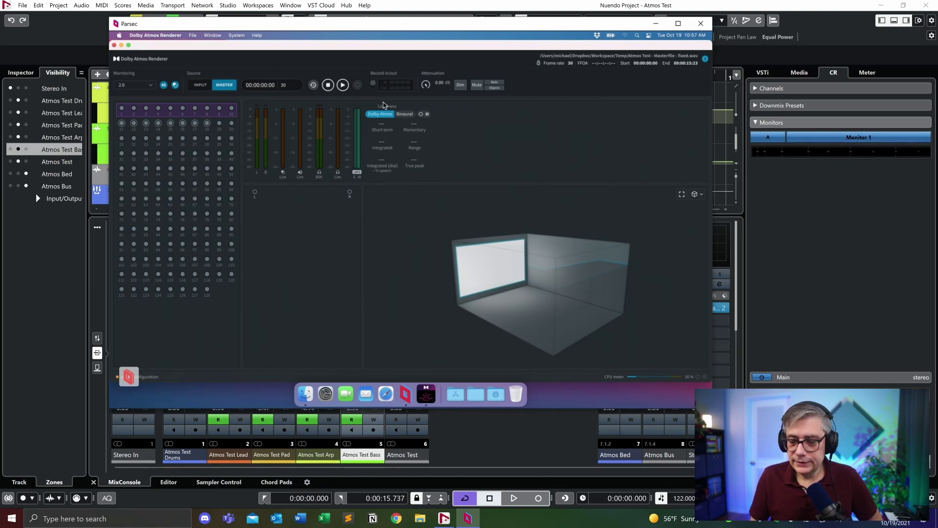
Play the fixed master file to examine the object sizes in the 3D room view, then stop playback
left_click(344, 85)
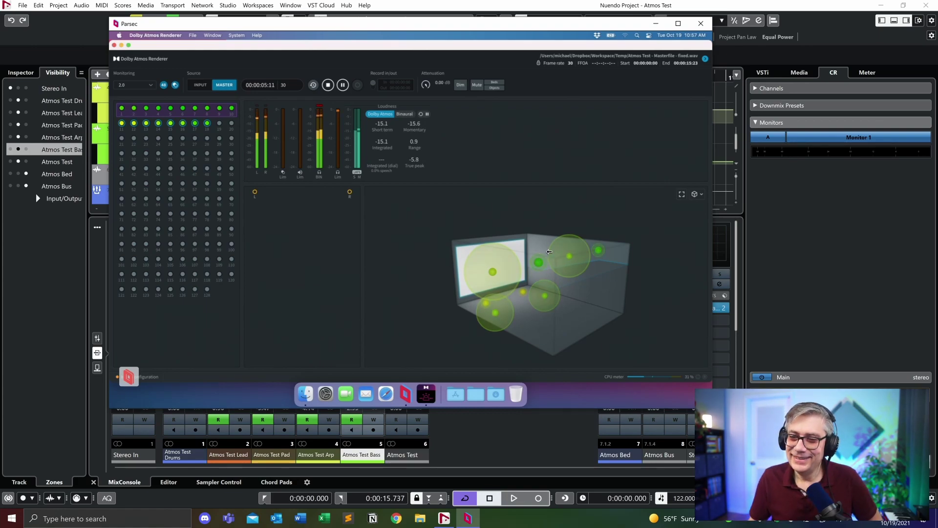
key("space")
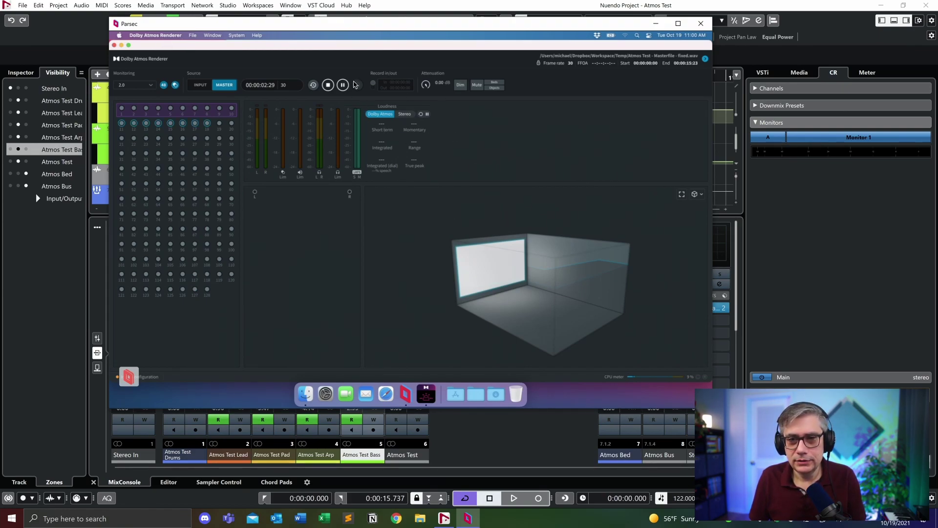
key("space")
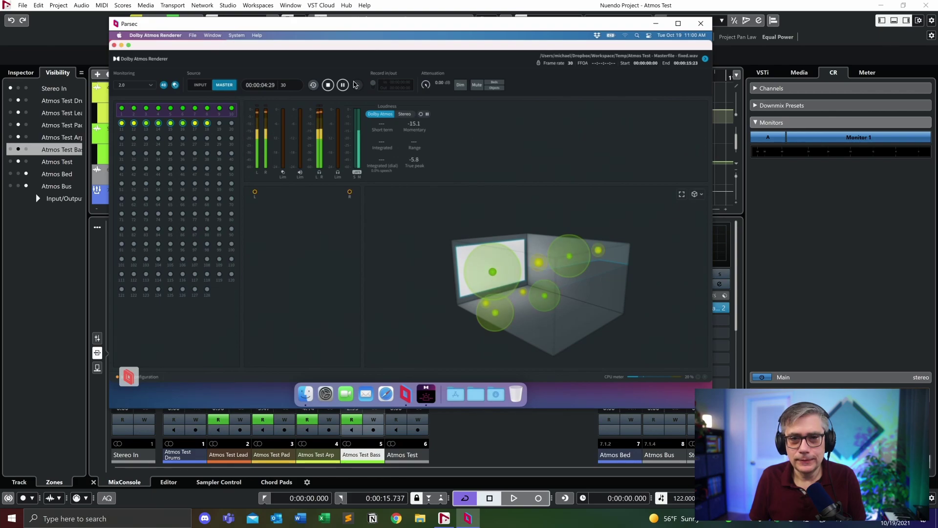
left_click(327, 85)
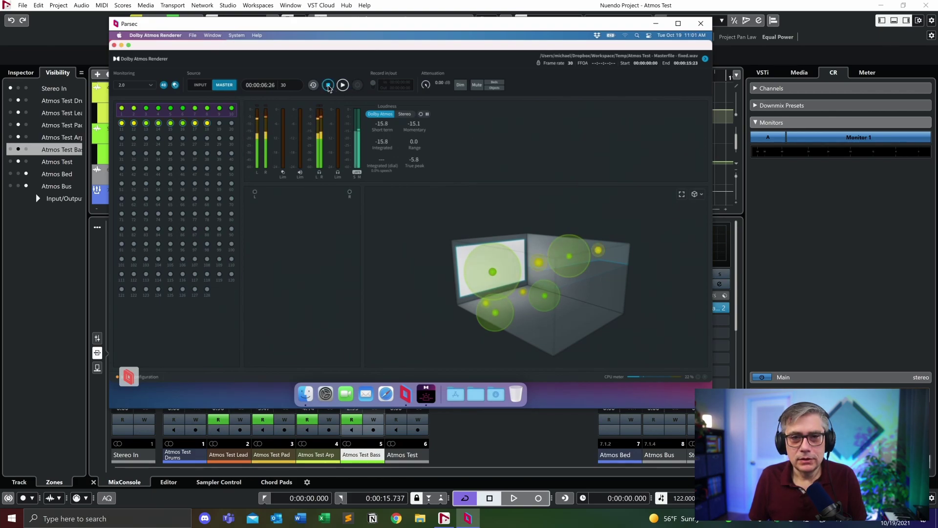
Set the renderer's headphone render mode to Binaural and play the fixed master file to audition it, then stop playback
left_click(174, 40)
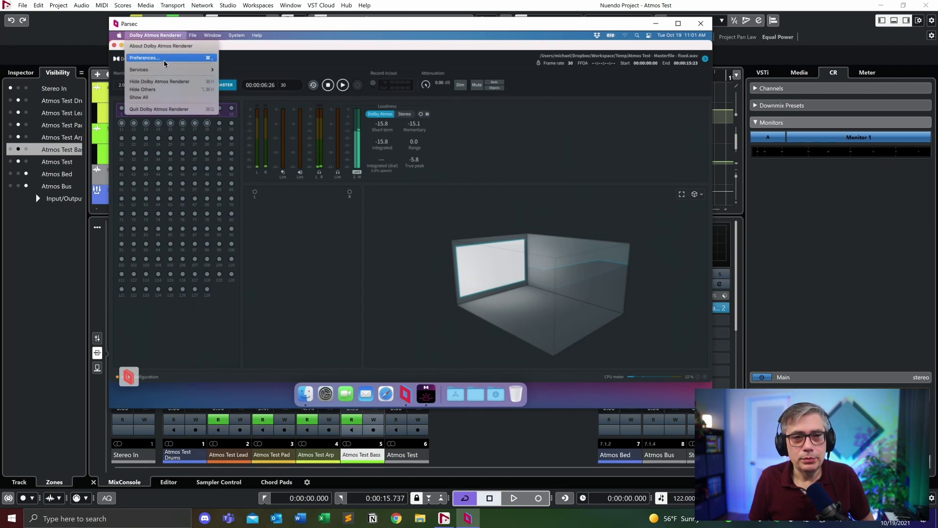
left_click(164, 61)
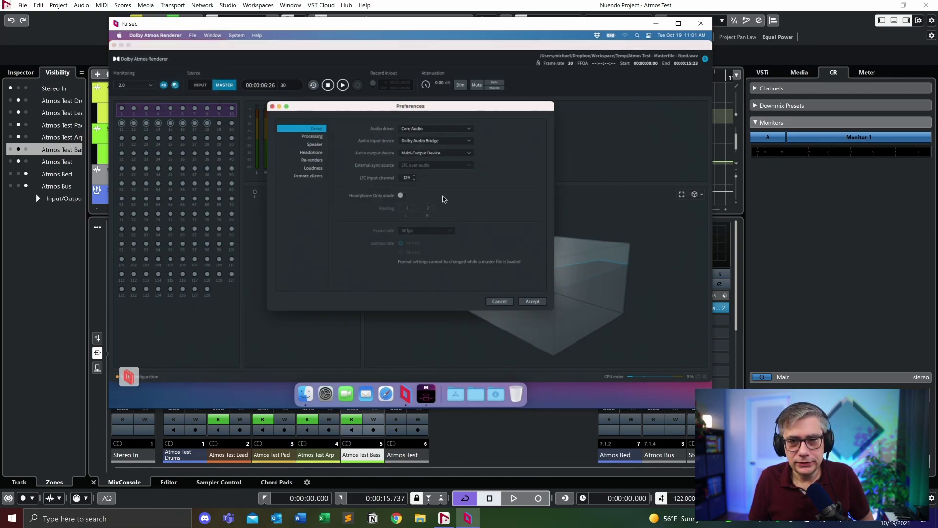
left_click(311, 152)
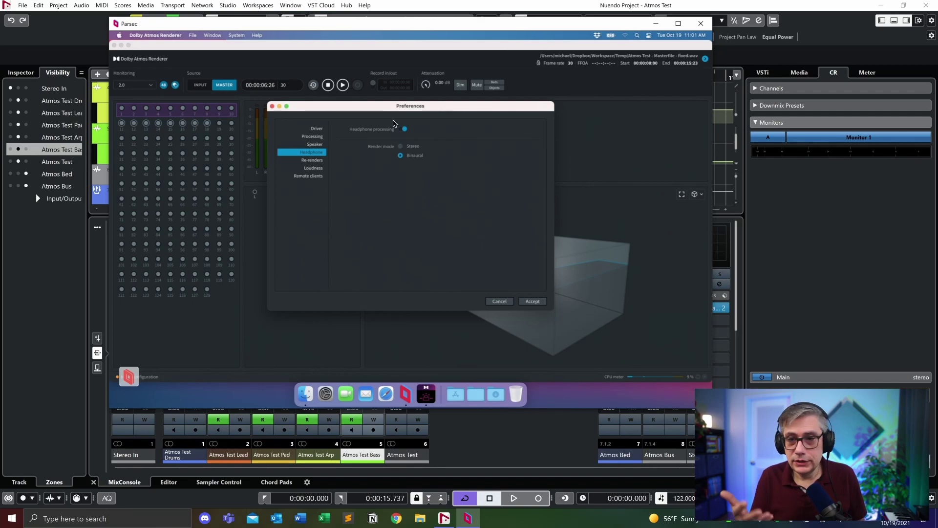
left_click(532, 301)
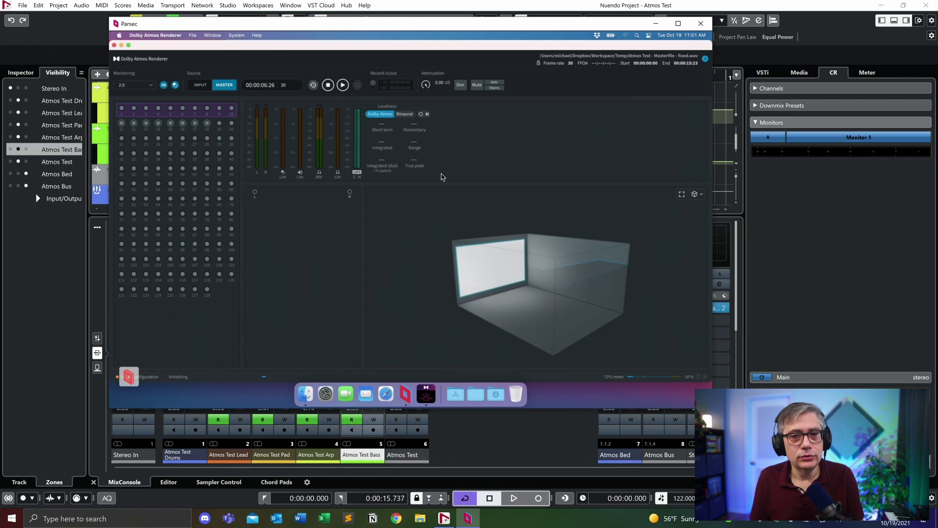
left_click(343, 85)
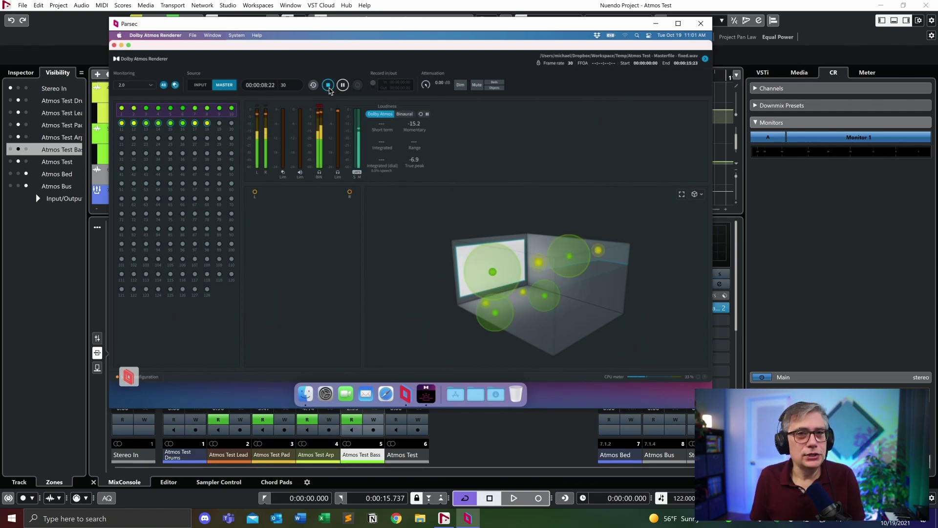
left_click(328, 86)
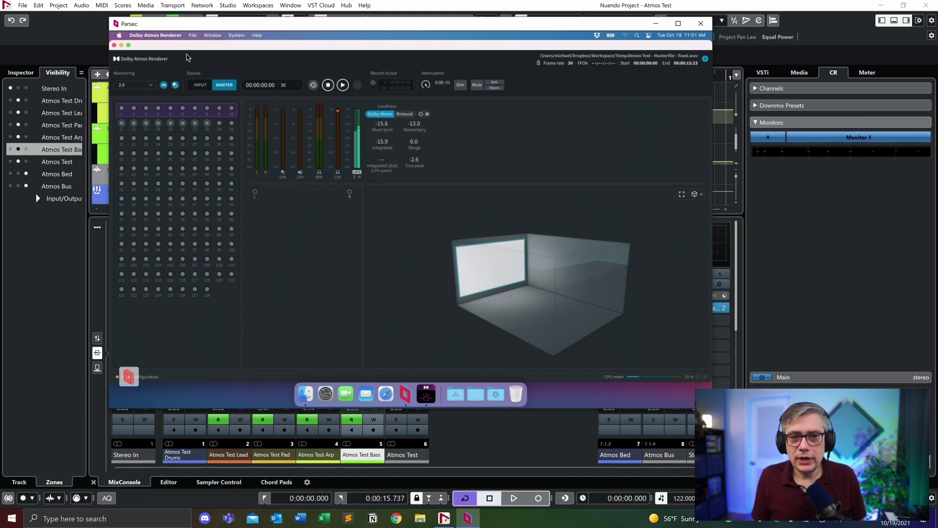
Enable Headphone Only mode in the renderer's driver preferences and accept the change
left_click(165, 37)
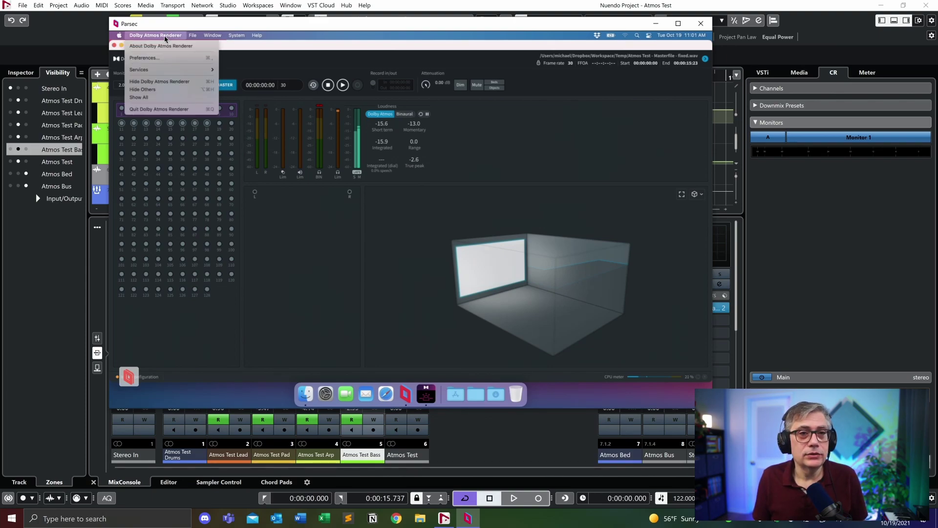
left_click(148, 57)
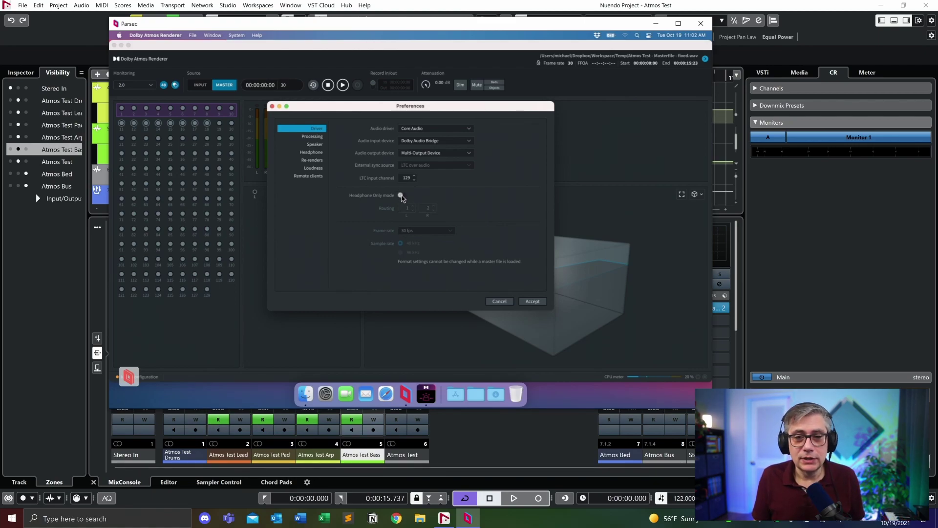
left_click(401, 196)
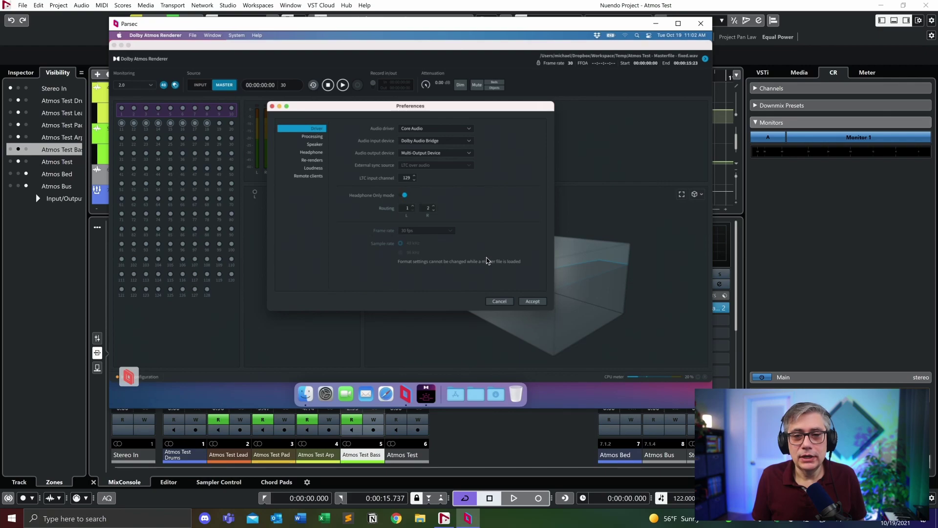
left_click(539, 301)
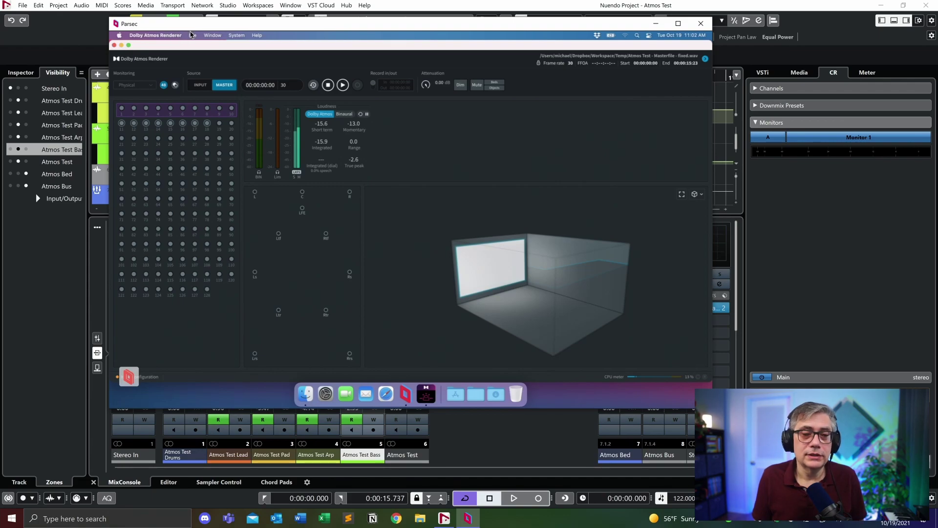
Check the headphone render mode without changing it, then audition part of the master file in Headphone Only mode
left_click(170, 38)
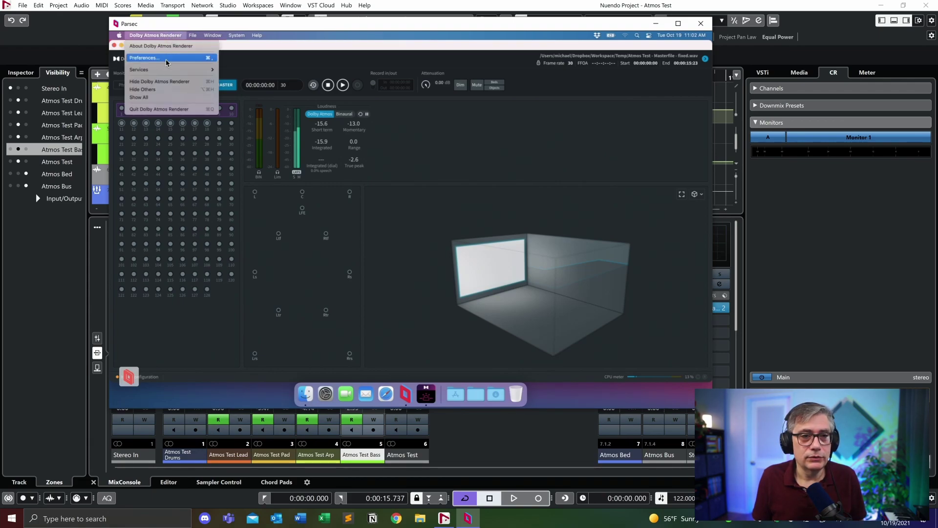
left_click(166, 59)
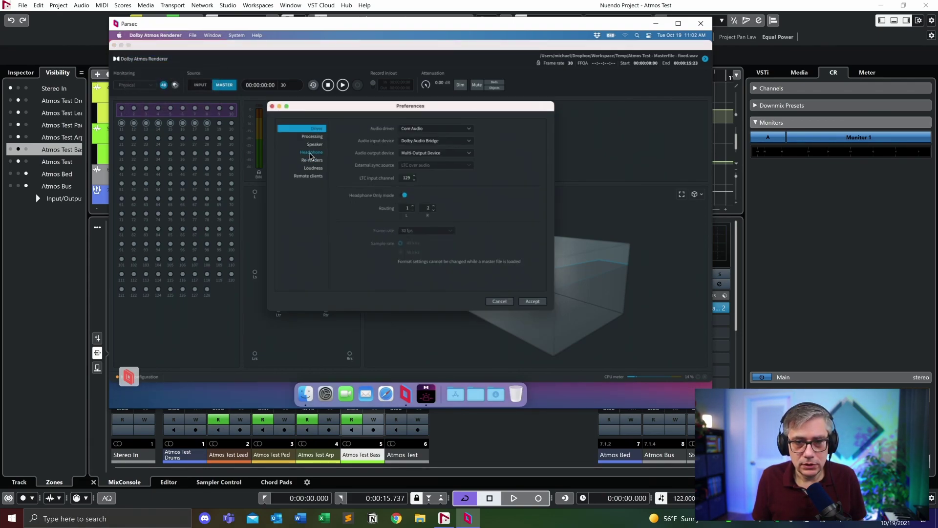
left_click(311, 152)
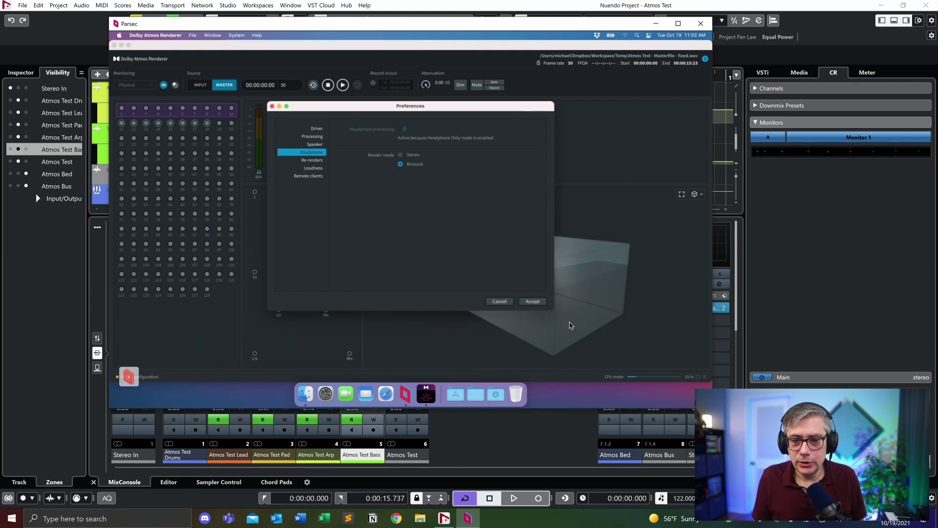
left_click(498, 301)
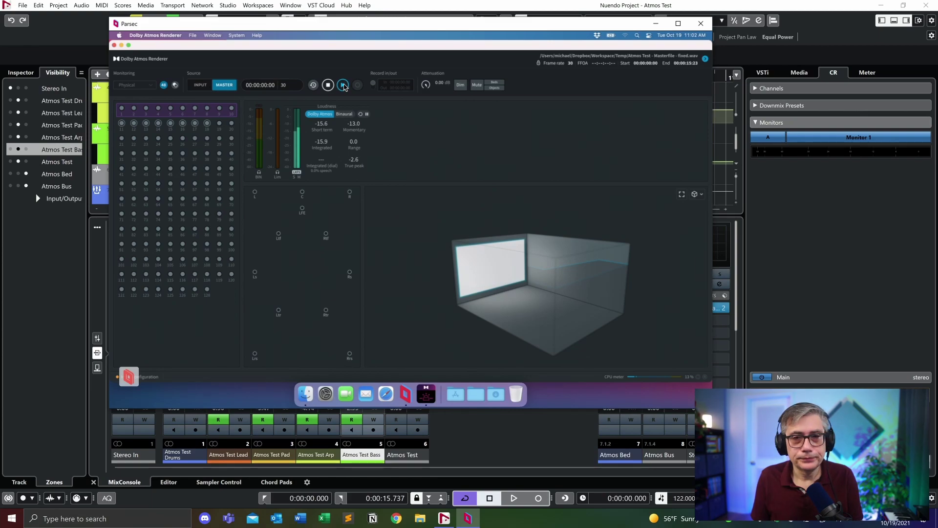
left_click(343, 86)
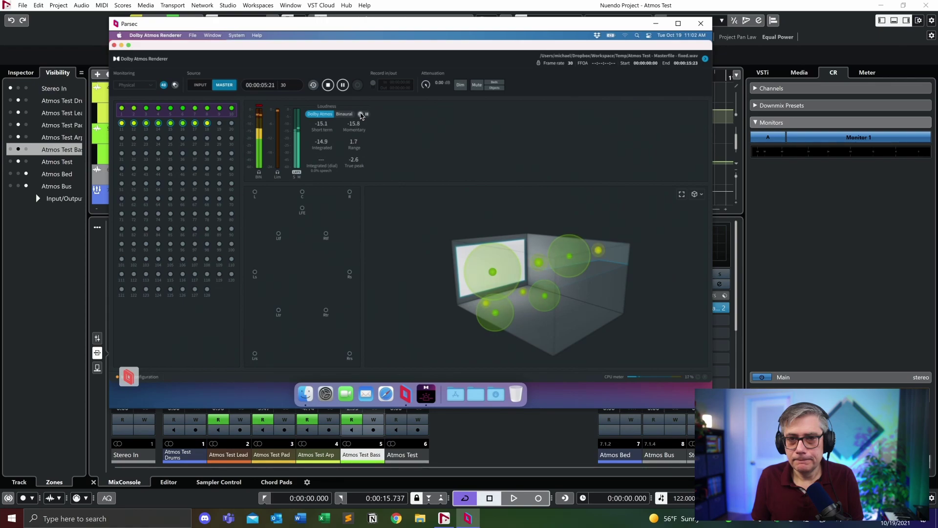
key("space")
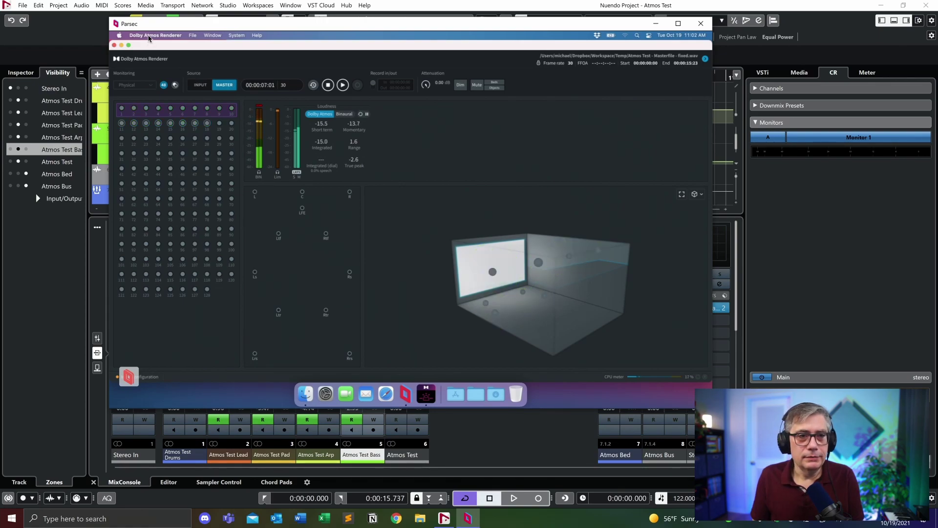
Change the headphone render mode to Stereo and audition the master file, then stop playback
left_click(149, 39)
left_click(154, 61)
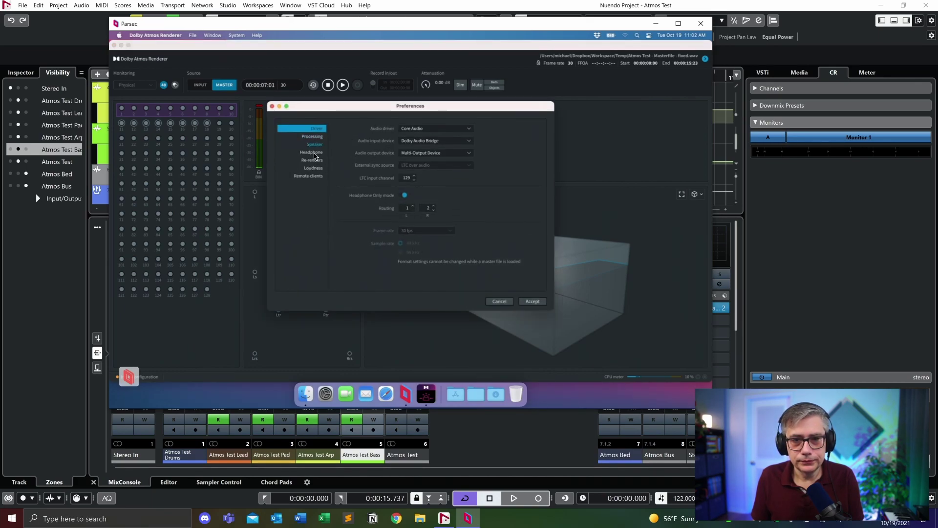
left_click(313, 153)
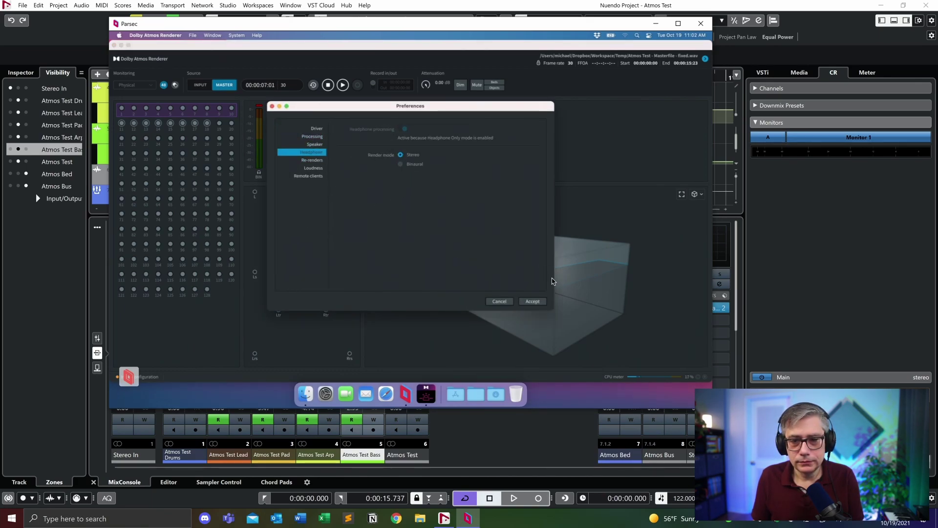
left_click(532, 301)
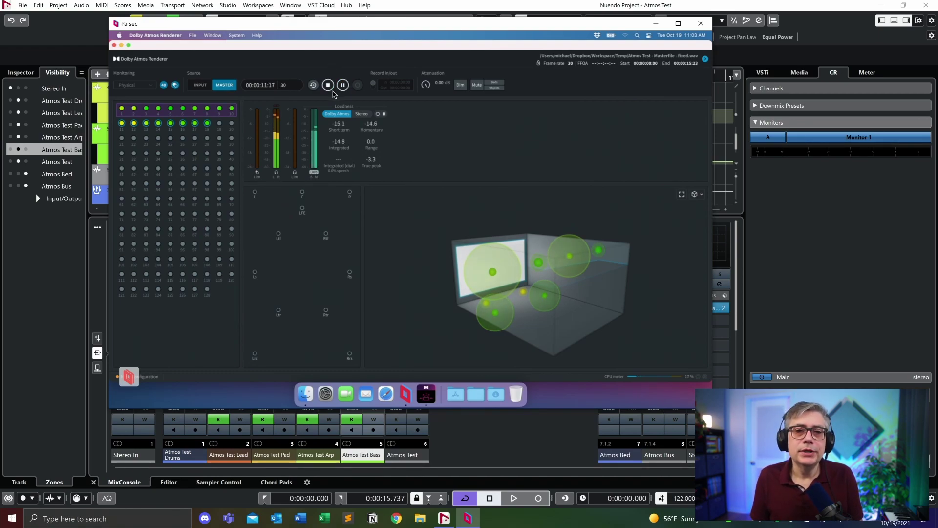
left_click(327, 86)
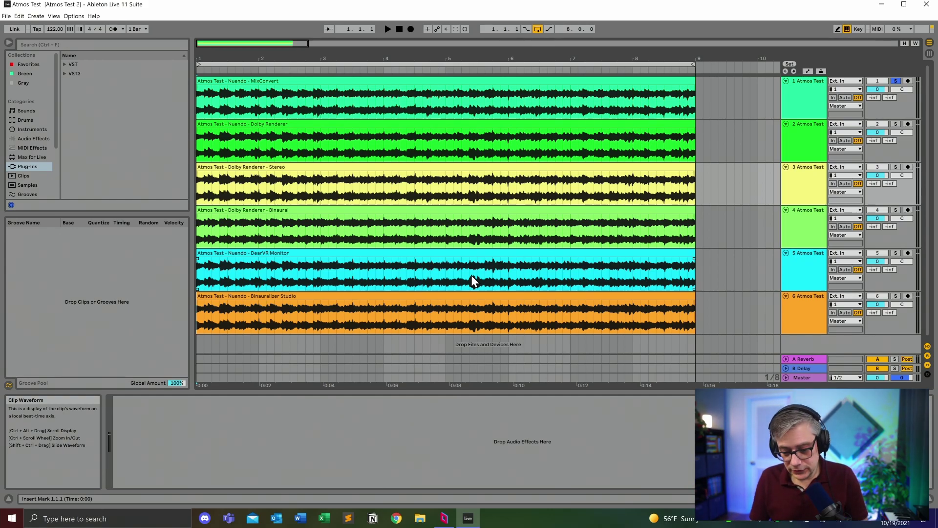
In Ableton Live, play the bounces and compare the Nuendo MixConvert and Nuendo Dolby Renderer tracks by soloing them alternately
key("space")
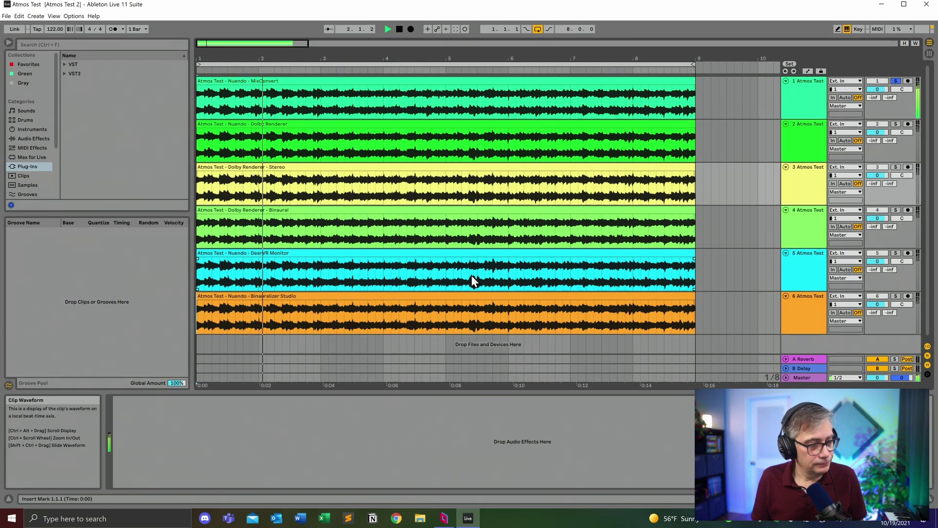
left_click(896, 124)
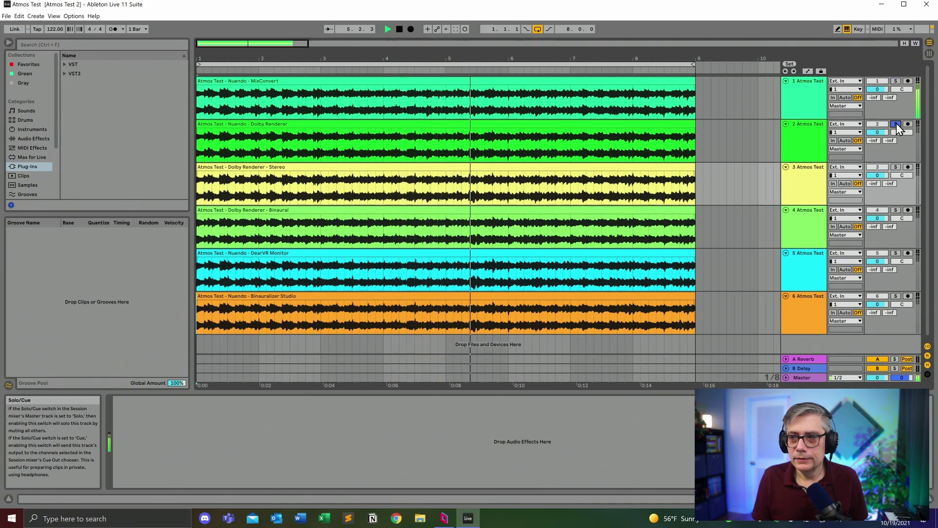
left_click(895, 80)
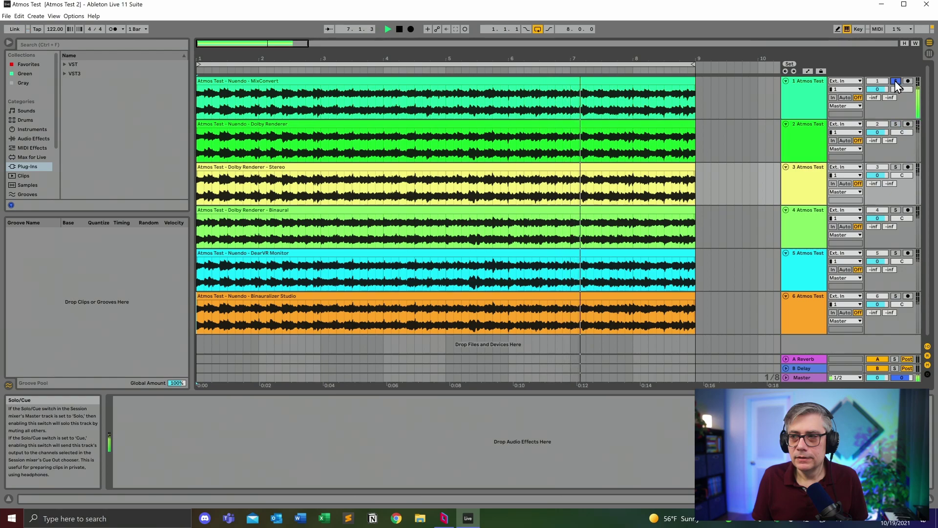
left_click(896, 122)
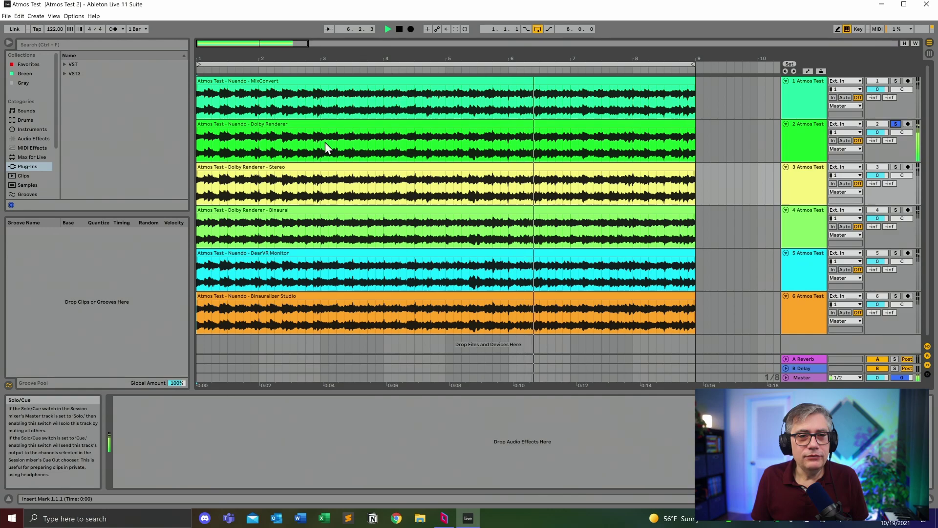
Compare the Nuendo Dolby Renderer bounce with the Dolby Renderer Stereo bounce by soloing tracks 2 and 3 alternately, then stop playback
left_click(318, 168)
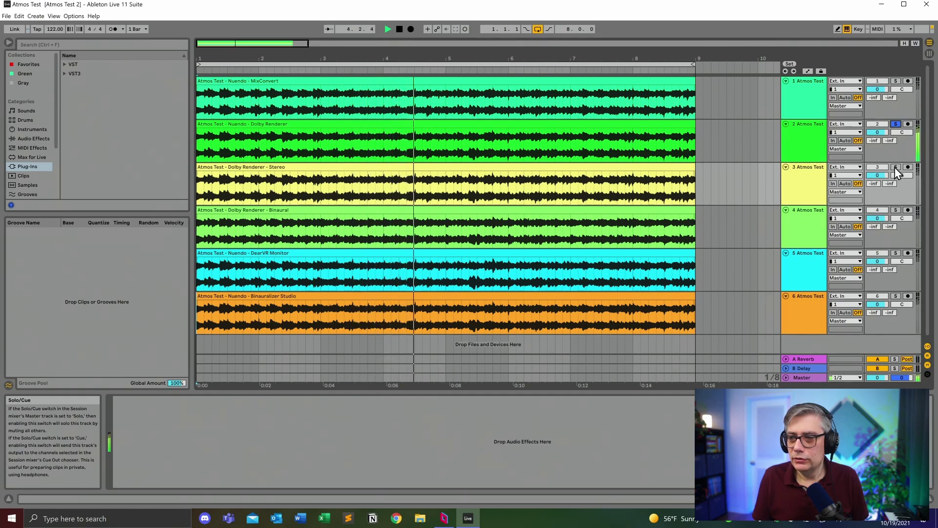
left_click(896, 167)
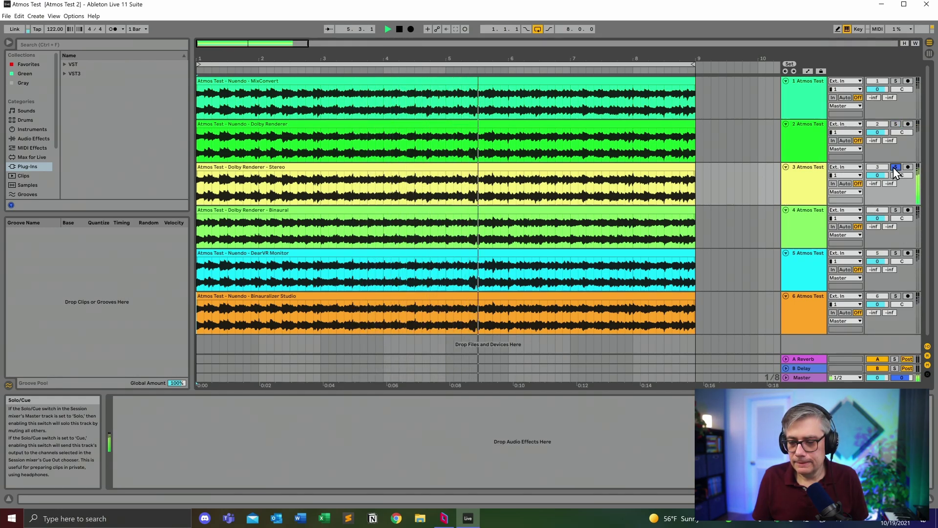
left_click(895, 124)
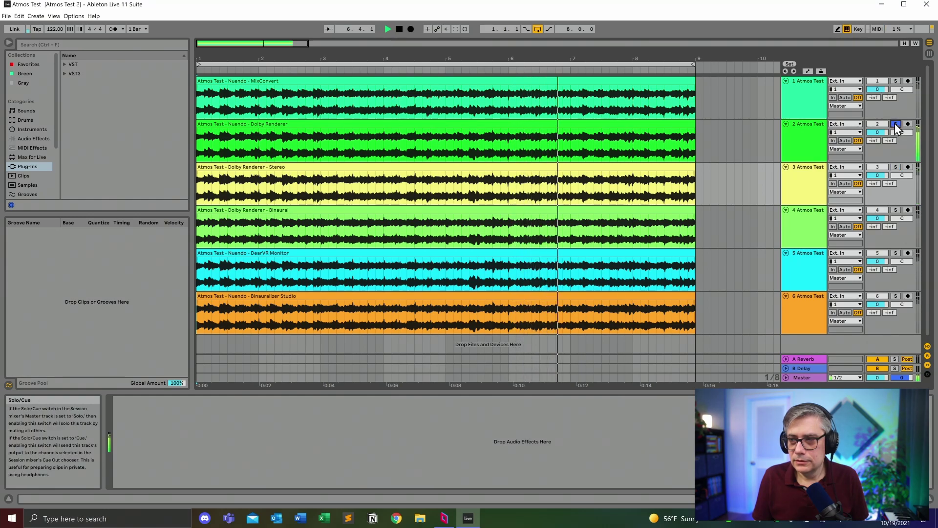
left_click(895, 167)
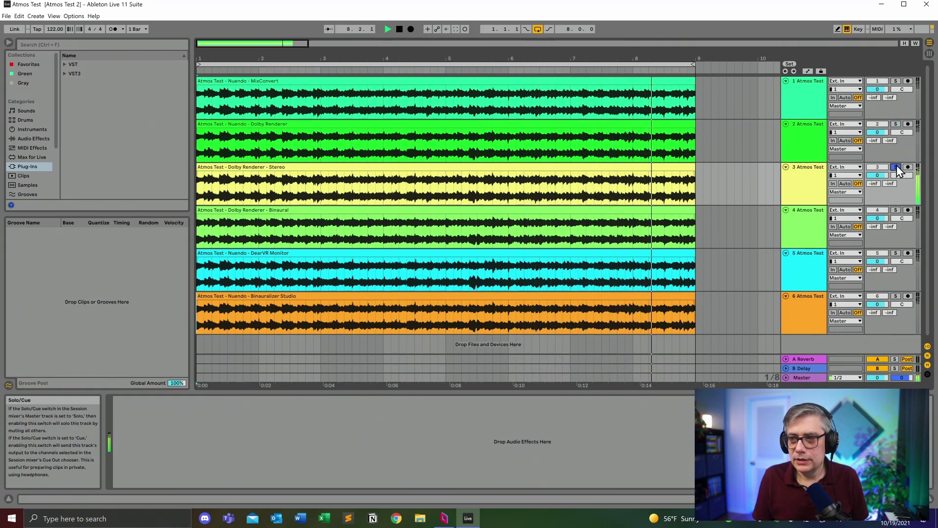
left_click(895, 123)
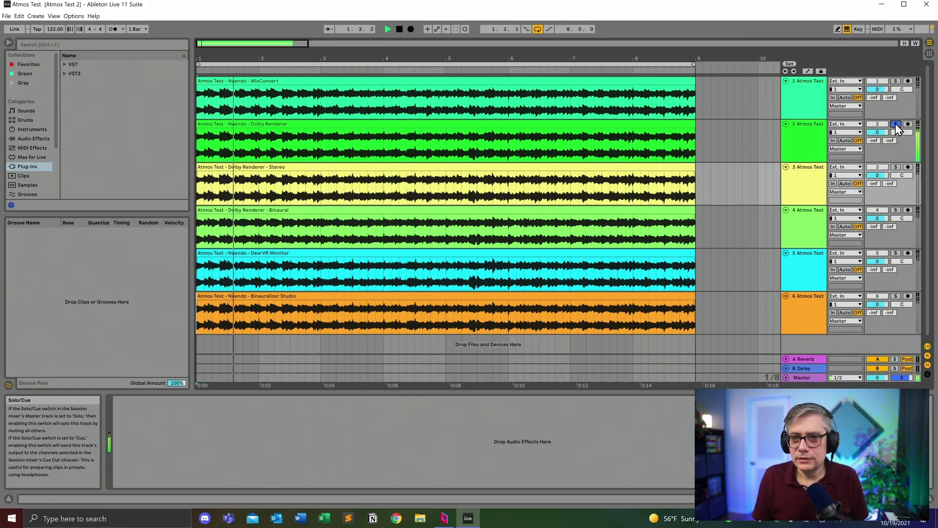
left_click(895, 167)
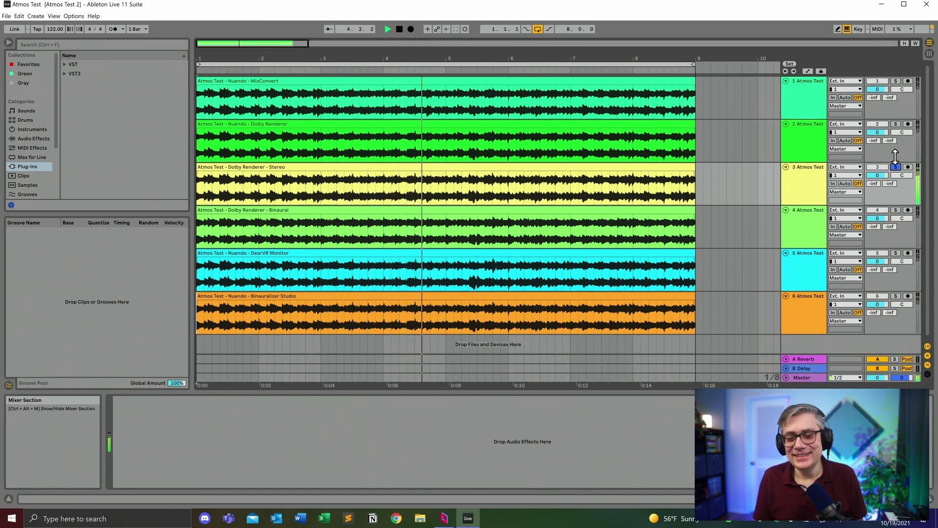
key("space")
left_click(486, 104)
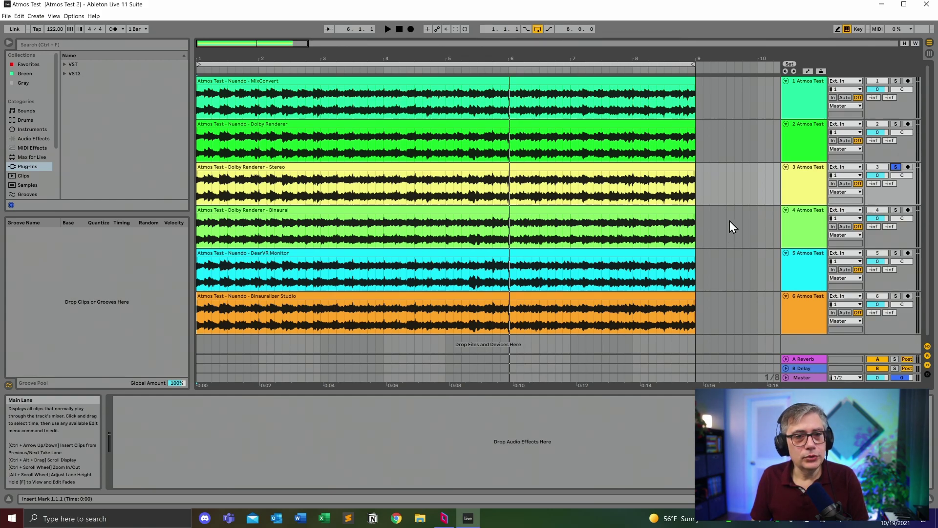
Restart playback and compare the Dolby Renderer Stereo and Binaural bounces by soloing tracks 3 and 4 alternately
key("space")
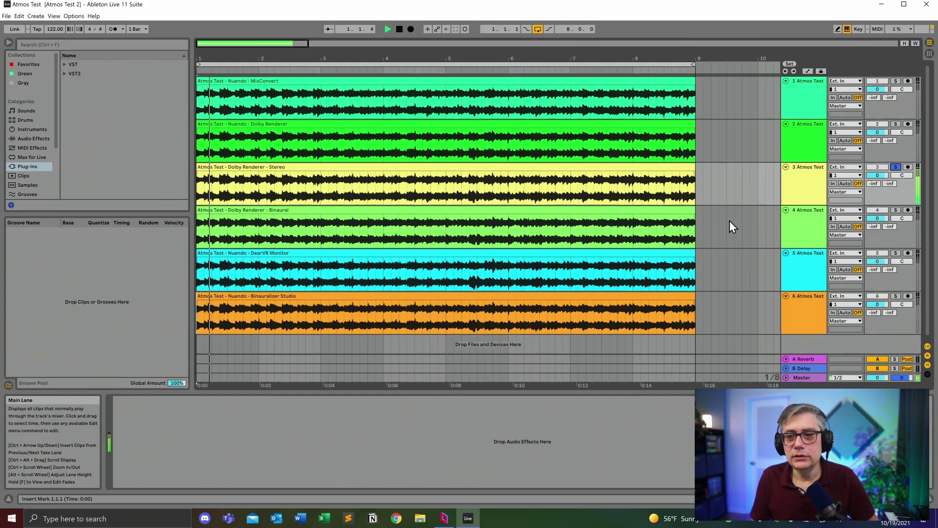
left_click(896, 210)
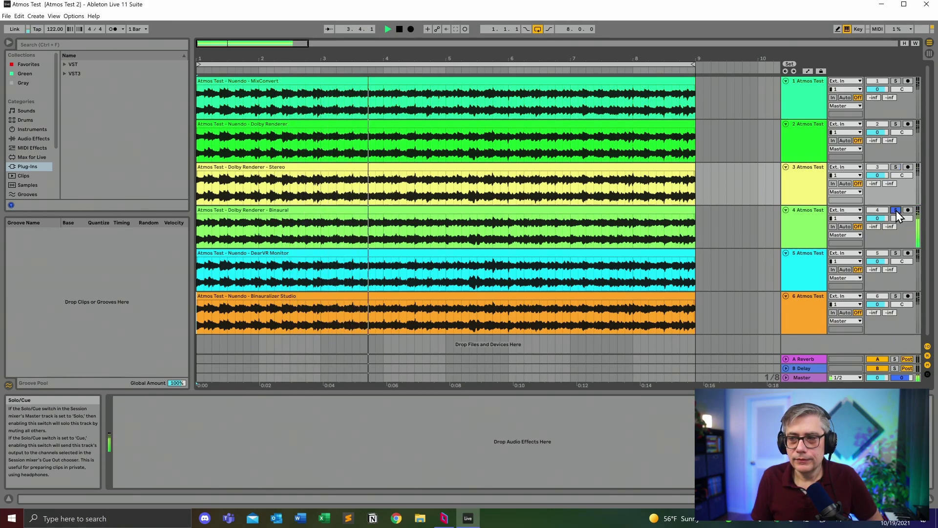
left_click(895, 167)
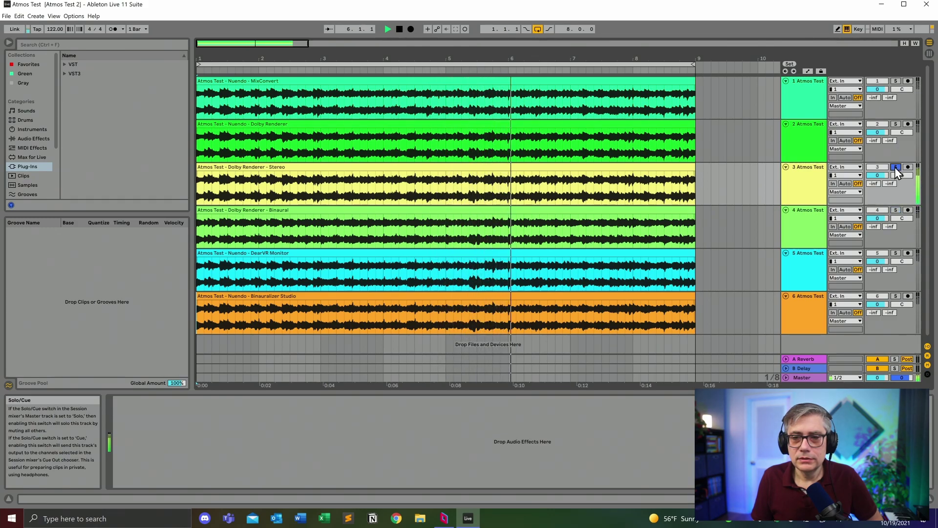
left_click(895, 209)
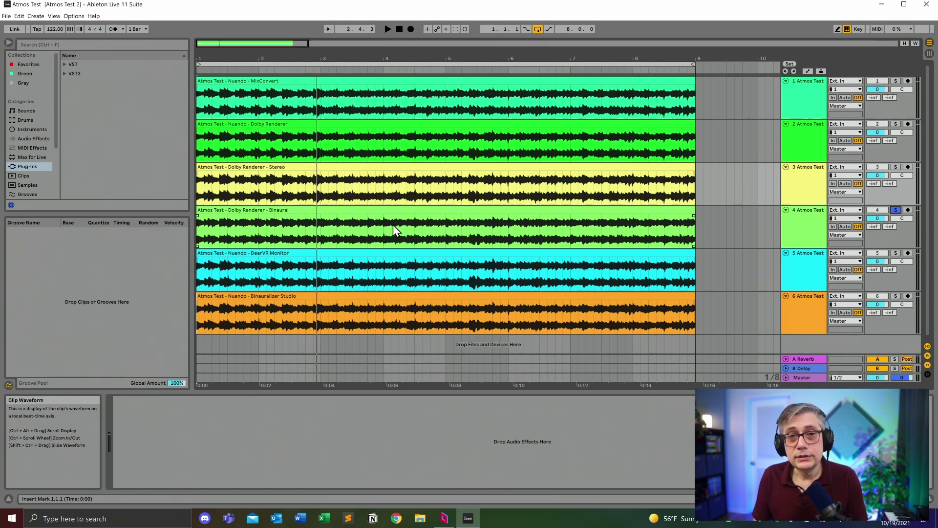
Play the bounces and compare the Dolby Renderer Binaural, DearVR Monitor and Binauralizer Studio tracks by soloing each in turn, then stop playback
key("space")
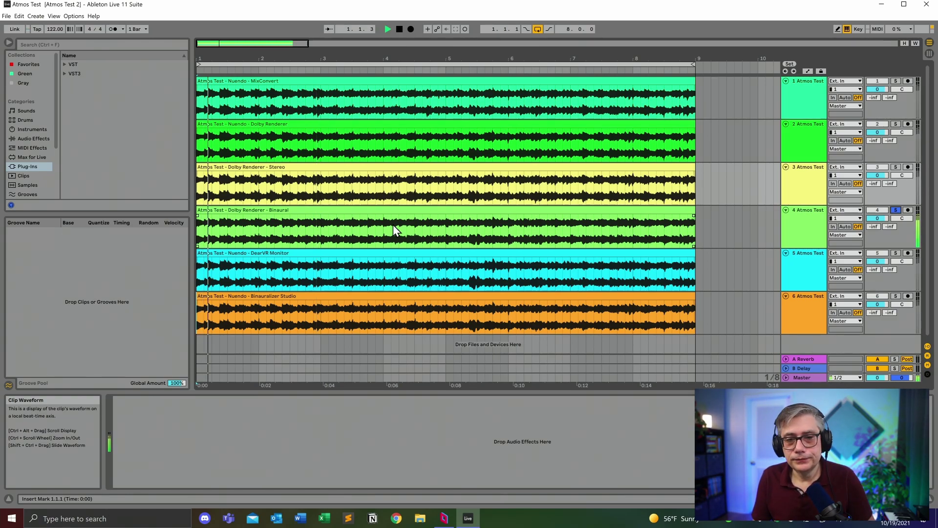
left_click(895, 252)
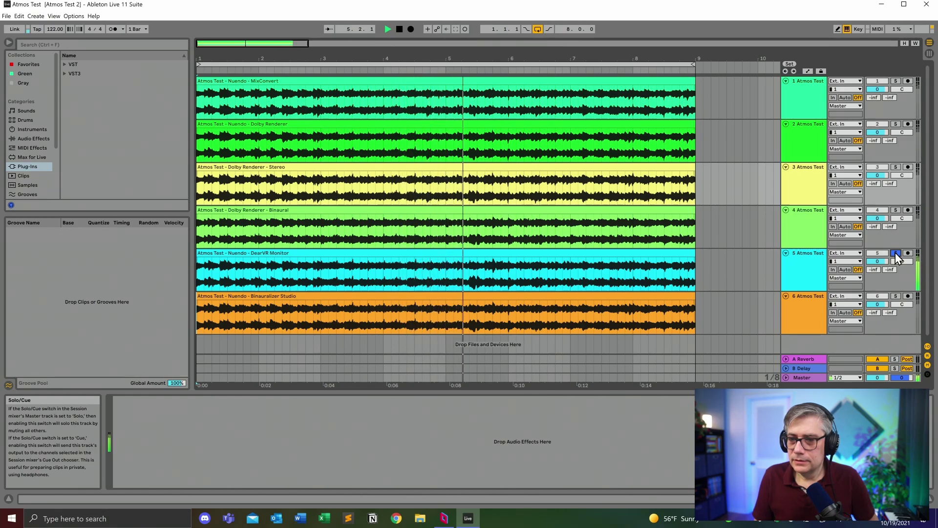
left_click(895, 297)
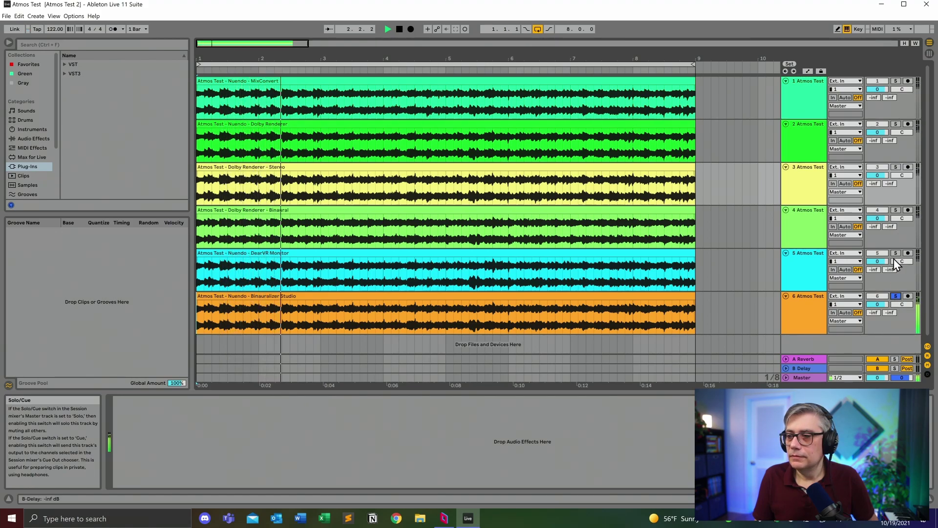
left_click(895, 210)
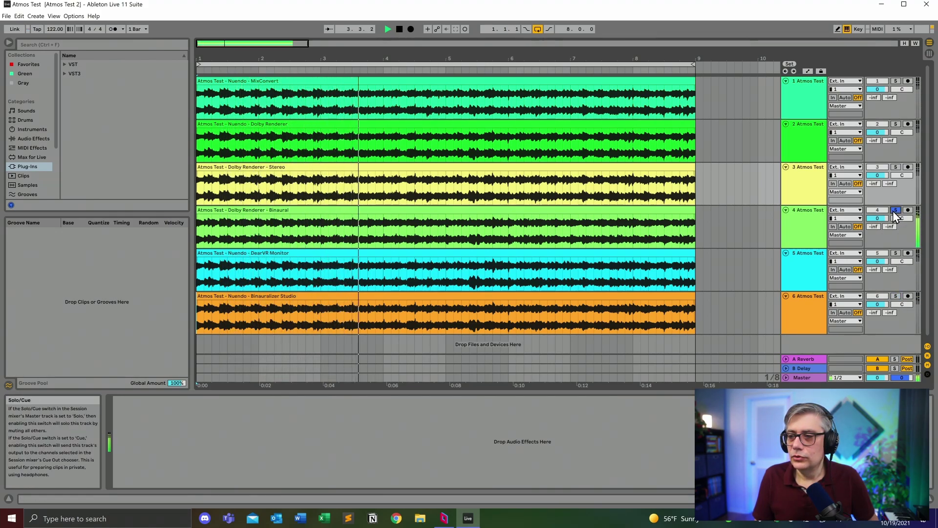
left_click(897, 253)
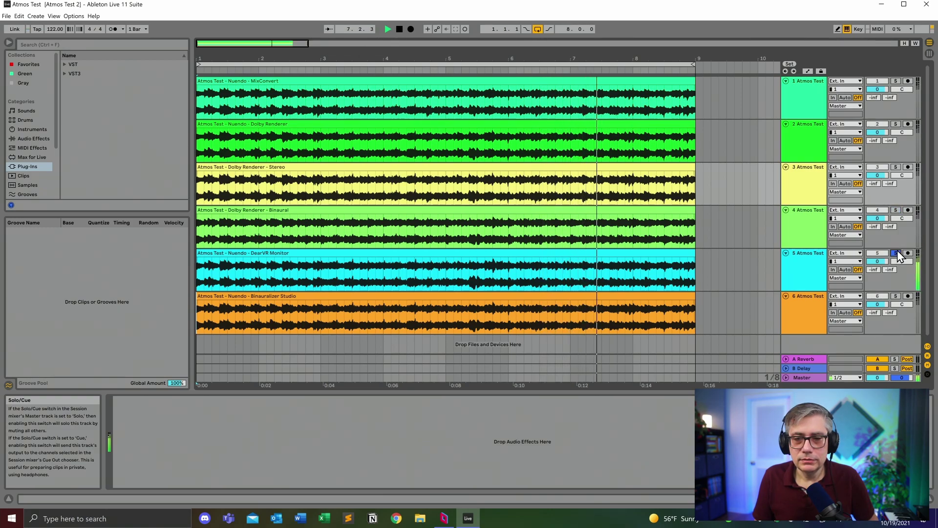
left_click(896, 295)
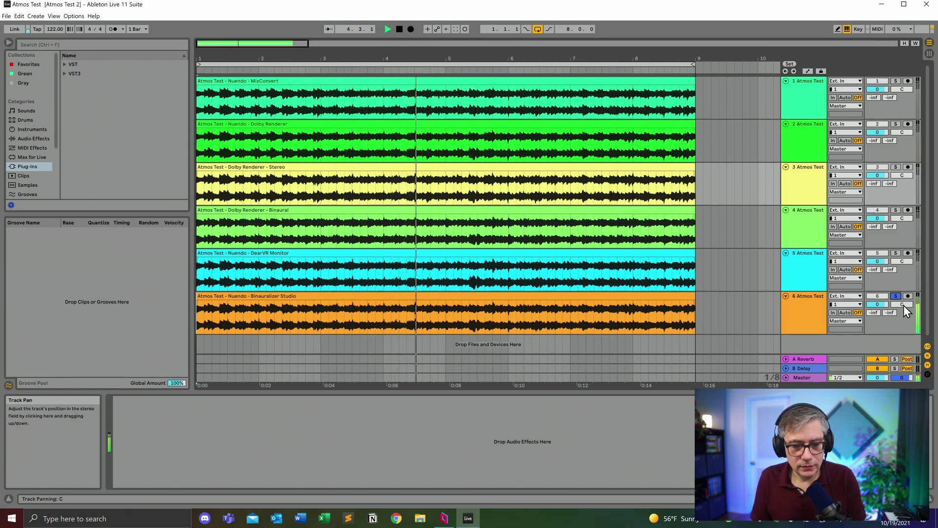
key("space")
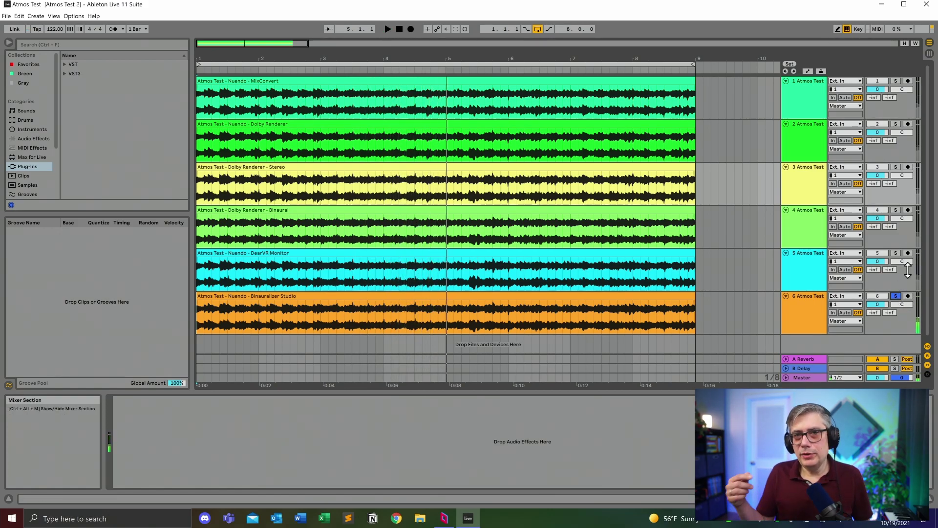